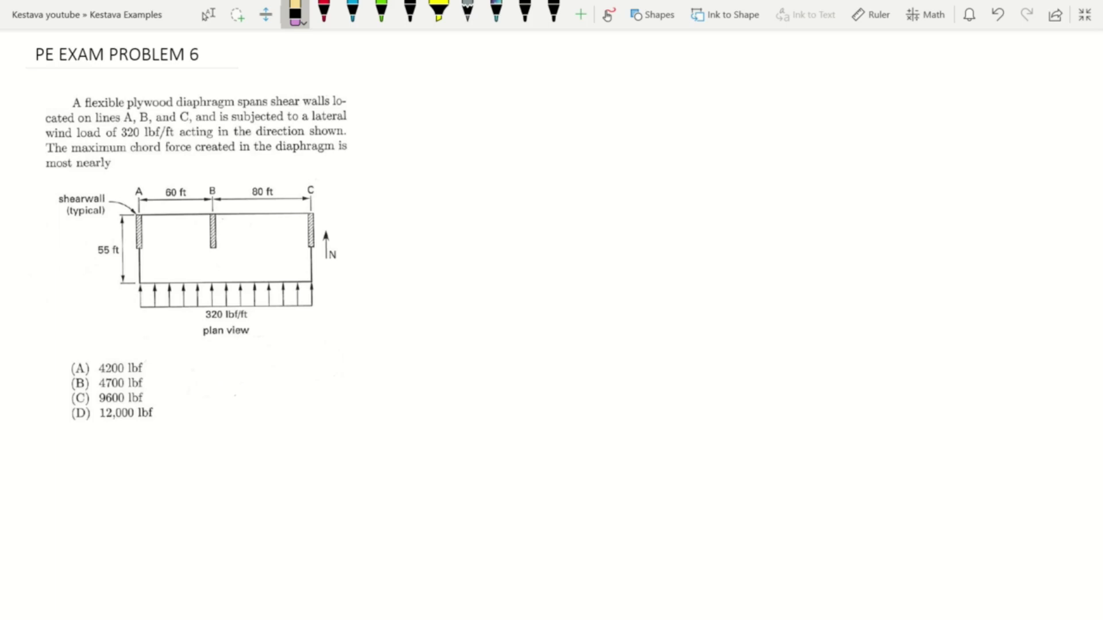
# - In red ink, tick shear wall lines A, B and C and arrow the 320 lbf/ft load and wind direction
pyautogui.click(324, 12)
pyautogui.moveTo(138, 176); pyautogui.dragTo(231, 163)
pyautogui.moveTo(311, 180); pyautogui.dragTo(333, 159)
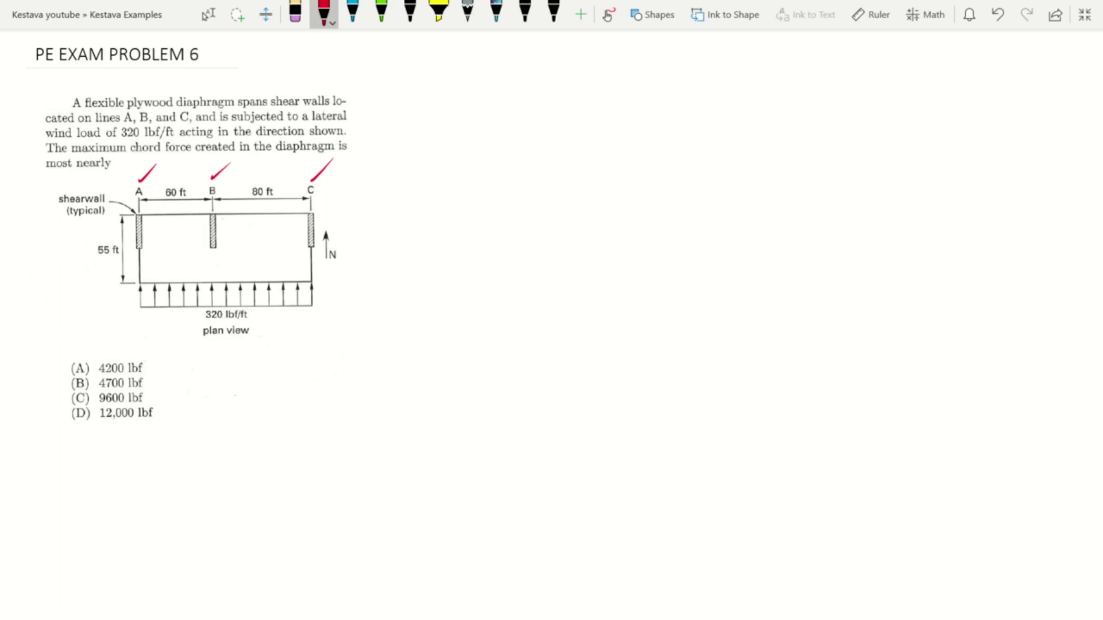
pyautogui.moveTo(269, 325); pyautogui.dragTo(254, 319)
pyautogui.moveTo(357, 243)
pyautogui.mouseDown()
pyautogui.moveTo(358, 282)
pyautogui.moveTo(366, 250)
pyautogui.mouseUp()
# - Underline 'maximum chord force' and bracket the four answers with the note MAX CHORD FORCE?
pyautogui.moveTo(73, 154); pyautogui.dragTo(193, 155)
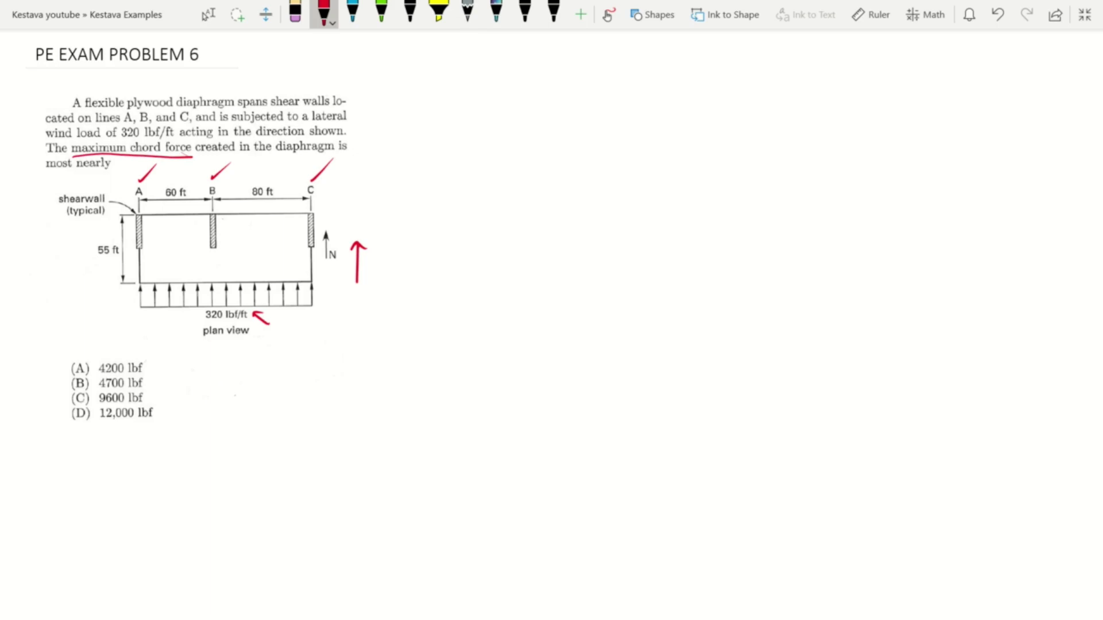
pyautogui.moveTo(158, 350)
pyautogui.mouseDown()
pyautogui.moveTo(173, 419)
pyautogui.moveTo(158, 433)
pyautogui.mouseUp()
pyautogui.moveTo(173, 382); pyautogui.dragTo(183, 380)
pyautogui.moveTo(208, 369)
pyautogui.mouseDown()
pyautogui.moveTo(216, 383)
pyautogui.moveTo(281, 377)
pyautogui.moveTo(355, 345)
pyautogui.moveTo(349, 363)
pyautogui.mouseUp()
pyautogui.moveTo(238, 357); pyautogui.dragTo(273, 348)
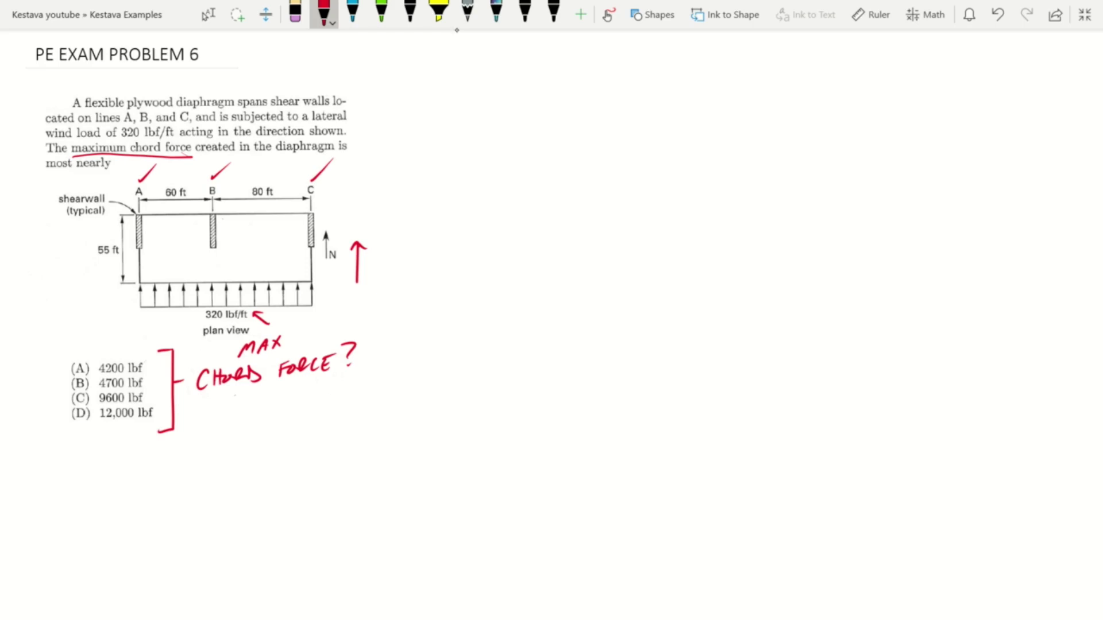
# - Sketch the building as a red 3D box standing on a ground line
pyautogui.moveTo(555, 171)
pyautogui.mouseDown()
pyautogui.moveTo(549, 220)
pyautogui.moveTo(567, 178)
pyautogui.moveTo(623, 209)
pyautogui.moveTo(614, 257)
pyautogui.mouseUp()
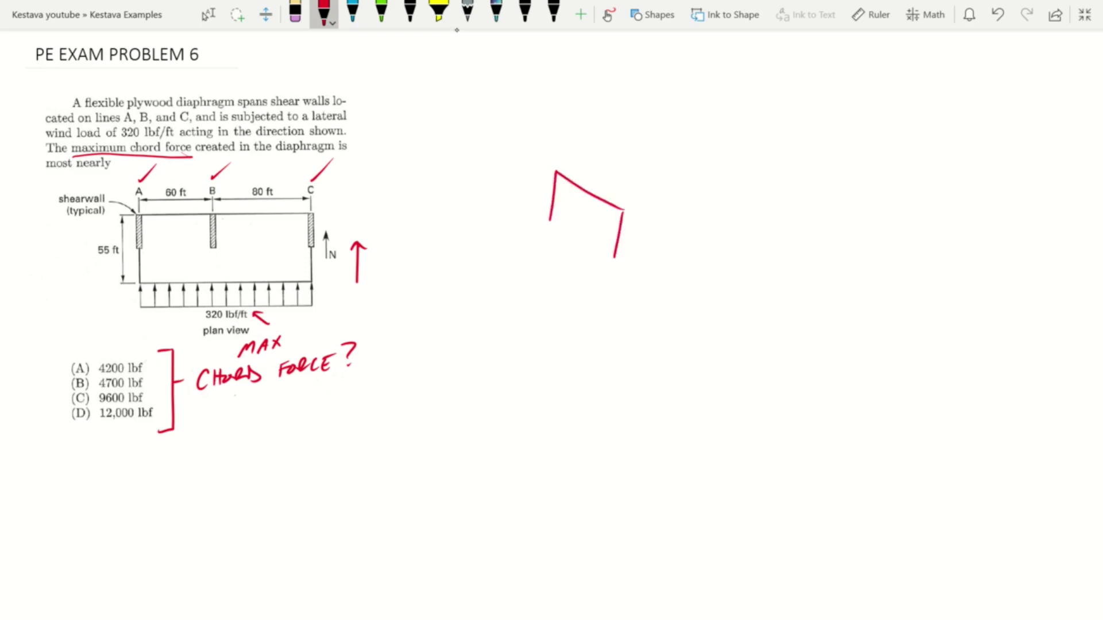
pyautogui.moveTo(521, 204)
pyautogui.mouseDown()
pyautogui.moveTo(631, 277)
pyautogui.moveTo(585, 274)
pyautogui.moveTo(818, 197)
pyautogui.mouseUp()
pyautogui.moveTo(621, 203)
pyautogui.mouseDown()
pyautogui.moveTo(767, 157)
pyautogui.moveTo(752, 217)
pyautogui.mouseUp()
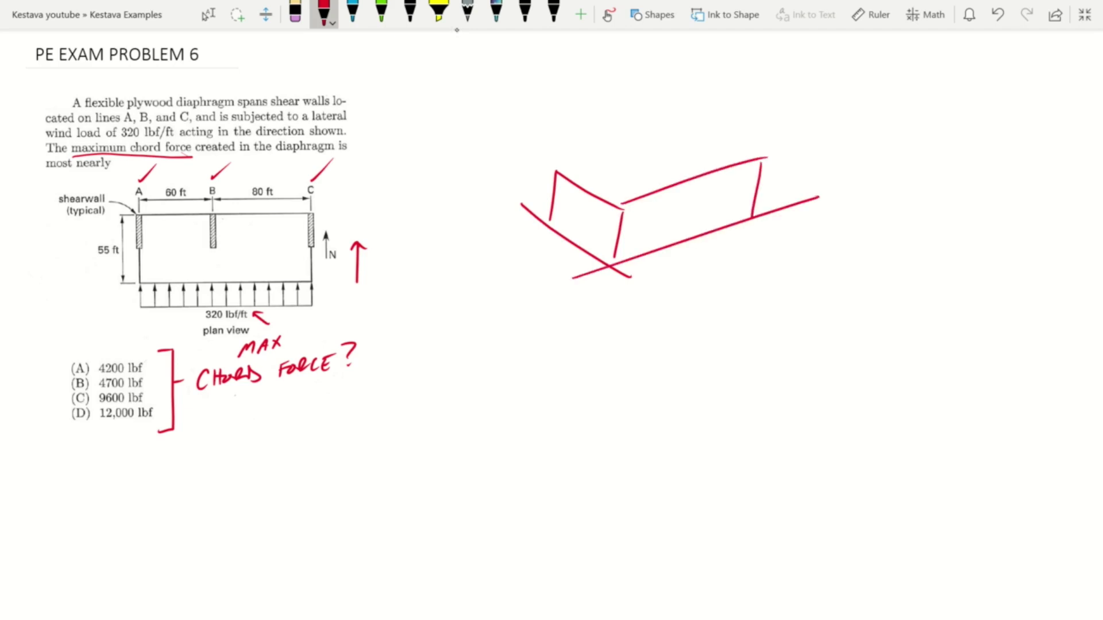
pyautogui.moveTo(557, 171)
pyautogui.mouseDown()
pyautogui.moveTo(704, 119)
pyautogui.moveTo(757, 159)
pyautogui.mouseUp()
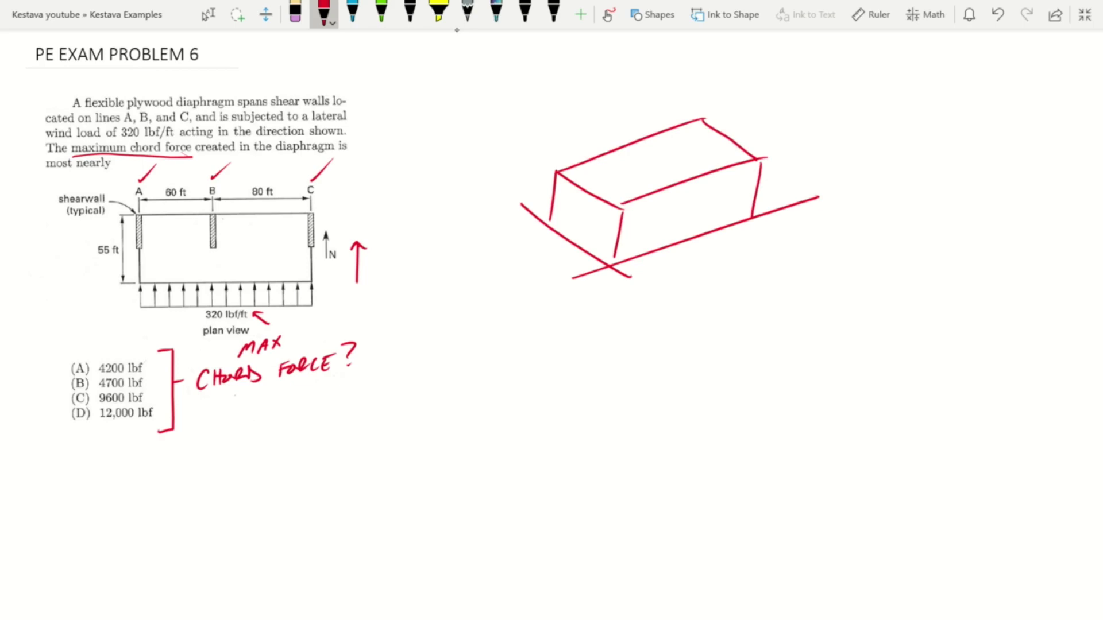
# - Trace the roof diaphragm edges in green and add red wind-load arrows on the box's front face
pyautogui.click(382, 12)
pyautogui.moveTo(557, 171)
pyautogui.mouseDown()
pyautogui.moveTo(702, 120)
pyautogui.moveTo(756, 160)
pyautogui.moveTo(613, 204)
pyautogui.moveTo(559, 174)
pyautogui.mouseUp()
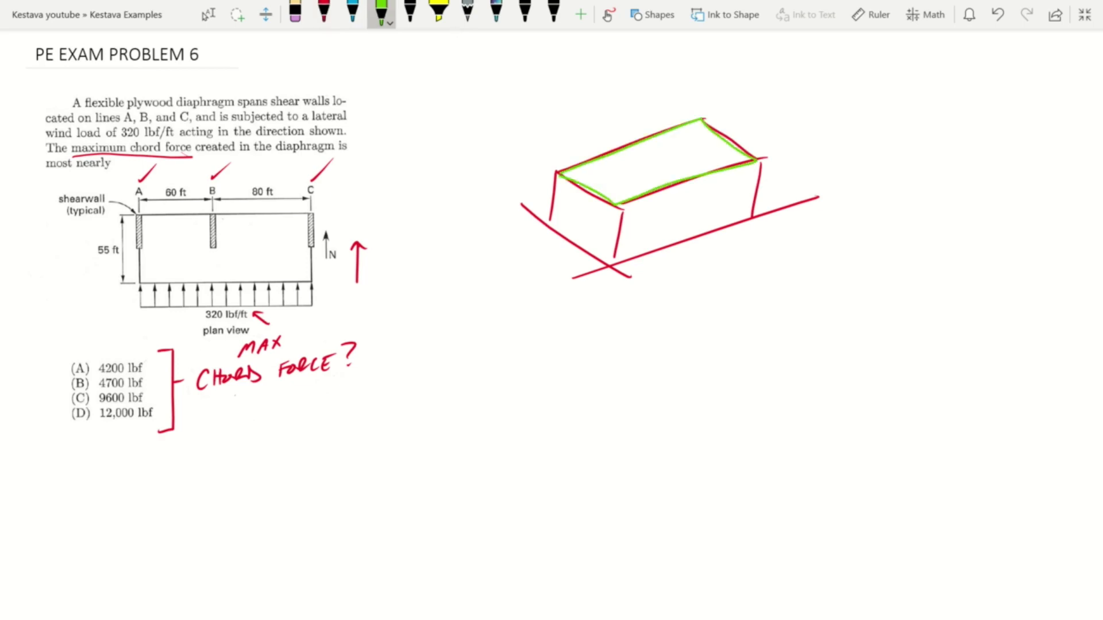
pyautogui.click(323, 12)
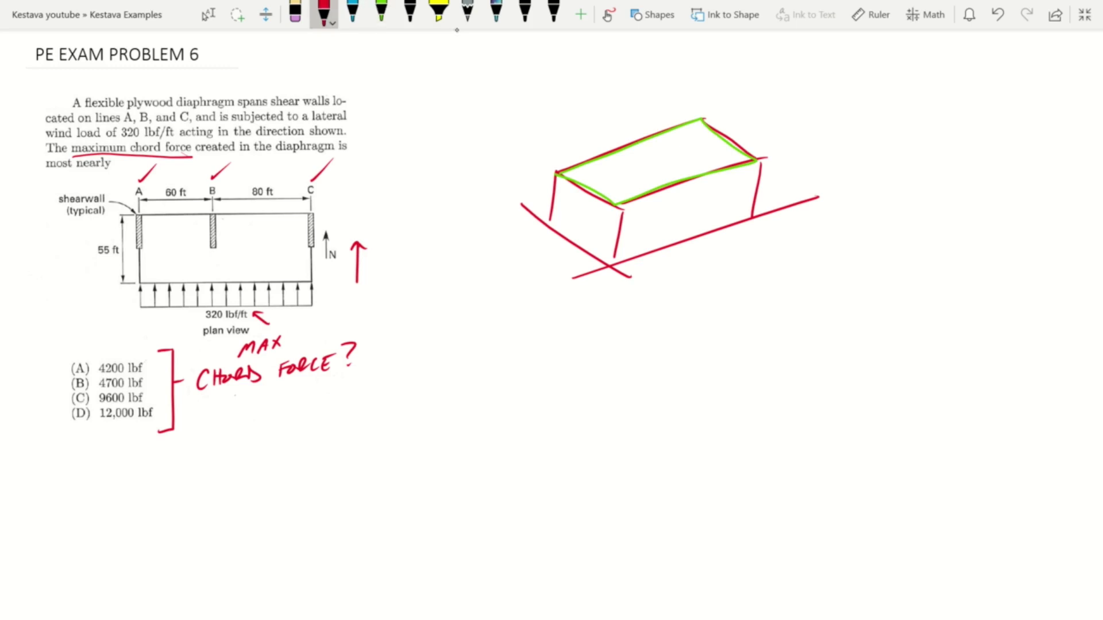
pyautogui.moveTo(621, 205)
pyautogui.mouseDown()
pyautogui.moveTo(645, 219)
pyautogui.moveTo(634, 209)
pyautogui.mouseUp()
pyautogui.moveTo(645, 199)
pyautogui.mouseDown()
pyautogui.moveTo(660, 208)
pyautogui.moveTo(646, 198)
pyautogui.moveTo(730, 172)
pyautogui.mouseUp()
pyautogui.moveTo(735, 168)
pyautogui.mouseDown()
pyautogui.moveTo(728, 178)
pyautogui.moveTo(748, 172)
pyautogui.mouseUp()
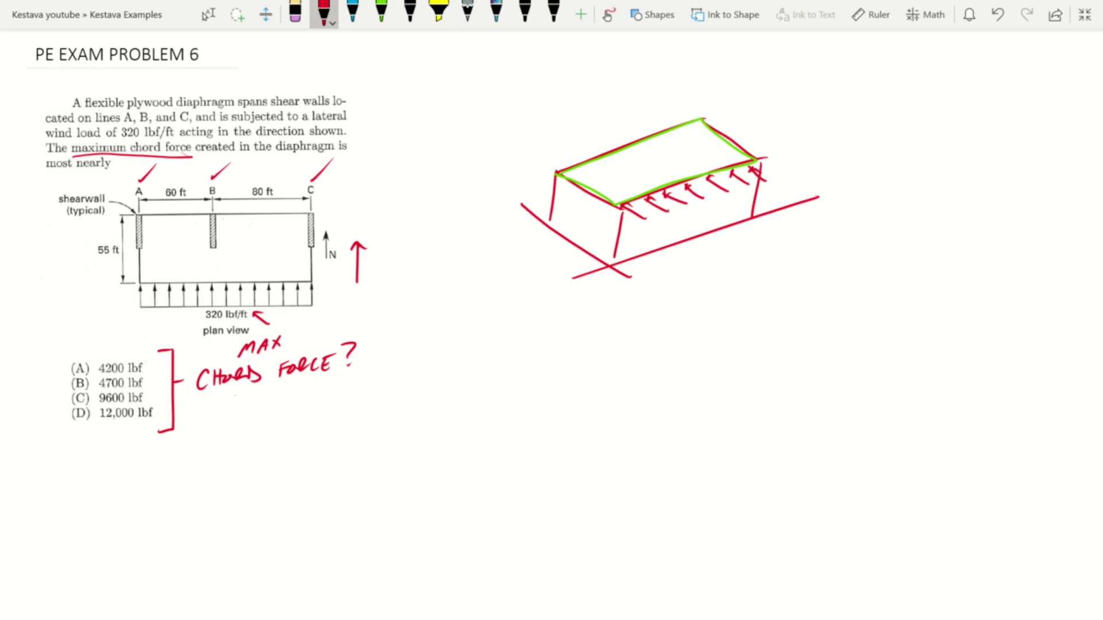
pyautogui.hotkey('ctrl', 'shift', 'l')
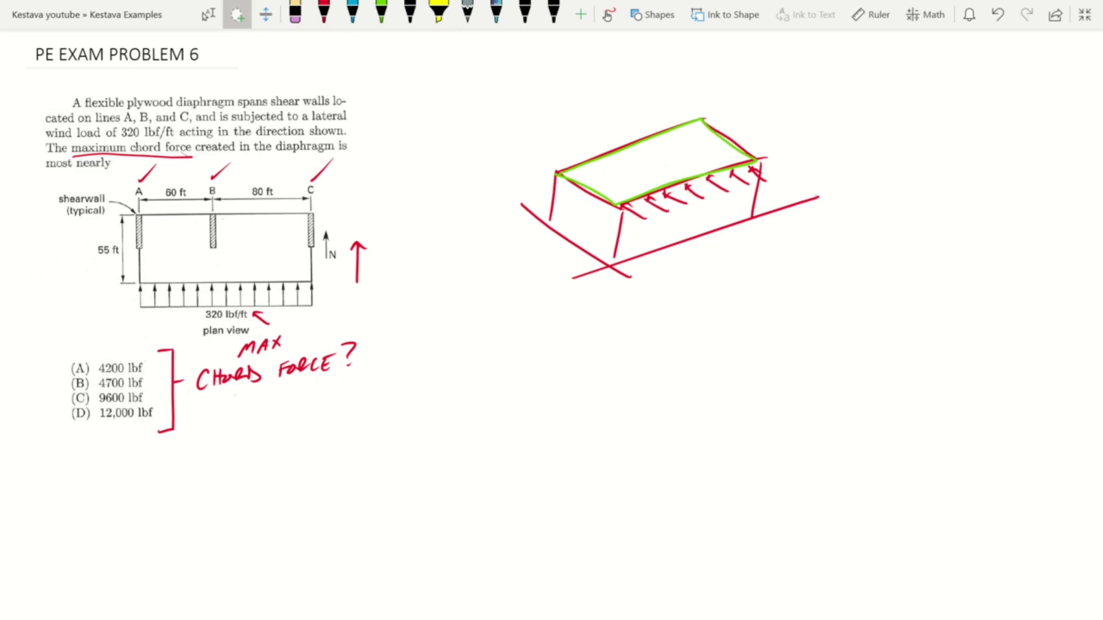
# - Draw a red squiggle on the left wall and a curved arrow to the top corner labelled SHEAR
pyautogui.click(323, 12)
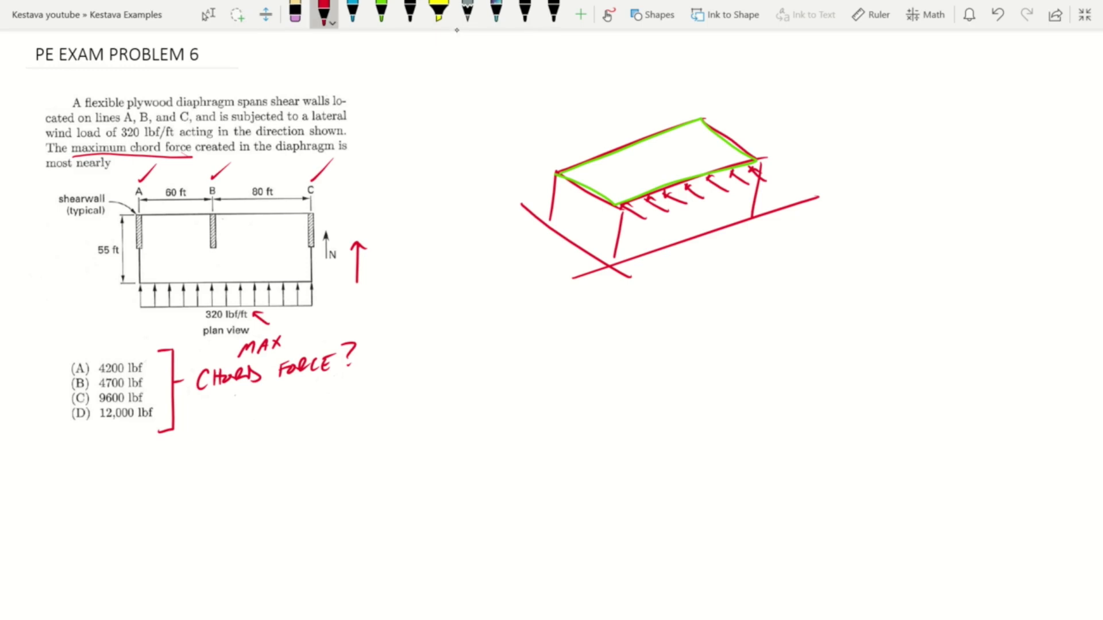
pyautogui.moveTo(560, 205)
pyautogui.mouseDown()
pyautogui.moveTo(588, 210)
pyautogui.moveTo(600, 237)
pyautogui.mouseUp()
pyautogui.moveTo(754, 100); pyautogui.dragTo(738, 145)
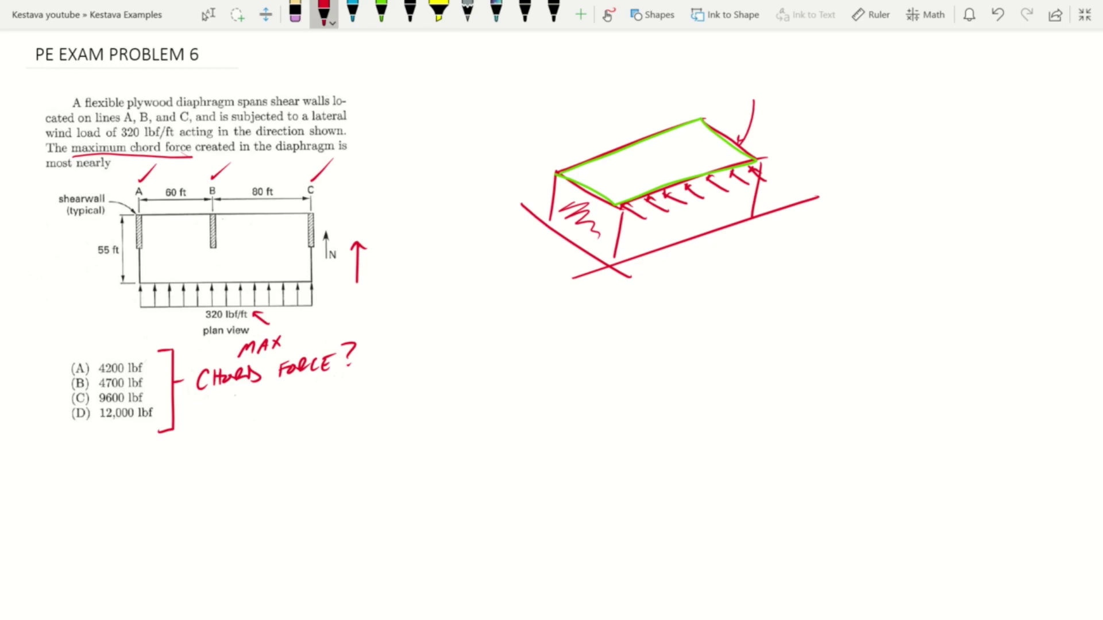
pyautogui.moveTo(744, 74)
pyautogui.mouseDown()
pyautogui.moveTo(735, 91)
pyautogui.moveTo(746, 90)
pyautogui.mouseUp()
pyautogui.moveTo(757, 72); pyautogui.dragTo(769, 91)
pyautogui.moveTo(769, 92); pyautogui.dragTo(780, 89)
pyautogui.moveTo(782, 90); pyautogui.dragTo(793, 92)
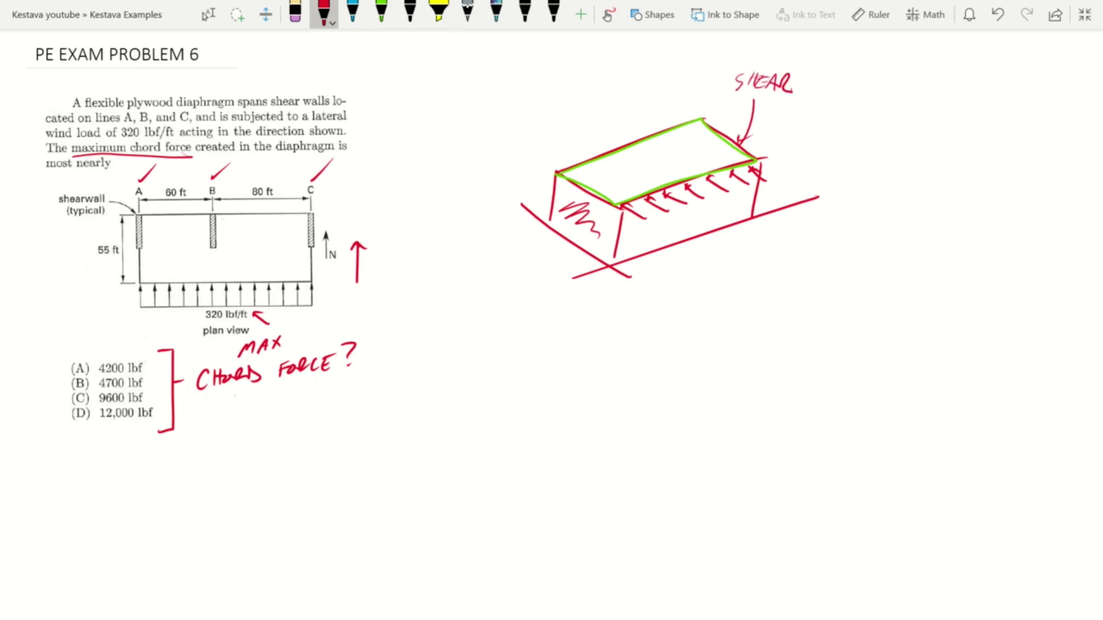
# - Add a line along the wind arrow tails, arrows along both diaphragm edges and a stroke below the left face
pyautogui.moveTo(637, 218); pyautogui.dragTo(758, 180)
pyautogui.moveTo(558, 176); pyautogui.dragTo(581, 194)
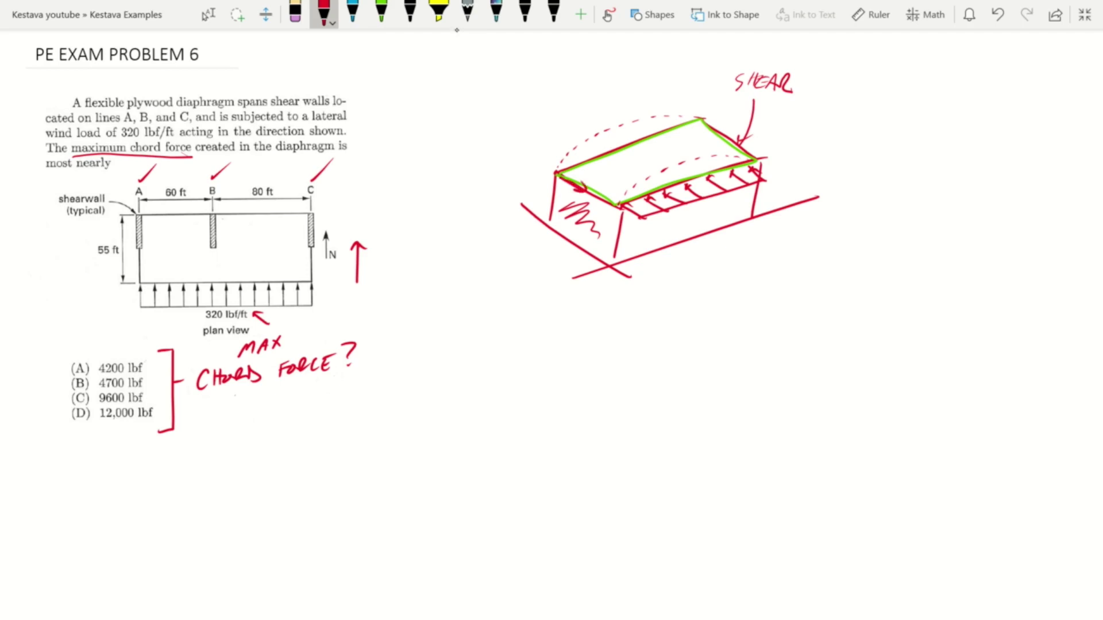
pyautogui.moveTo(702, 121); pyautogui.dragTo(726, 141)
pyautogui.moveTo(724, 132); pyautogui.dragTo(727, 142)
pyautogui.moveTo(544, 229)
pyautogui.mouseDown()
pyautogui.moveTo(603, 284)
pyautogui.moveTo(610, 270)
pyautogui.mouseUp()
pyautogui.click(237, 16)
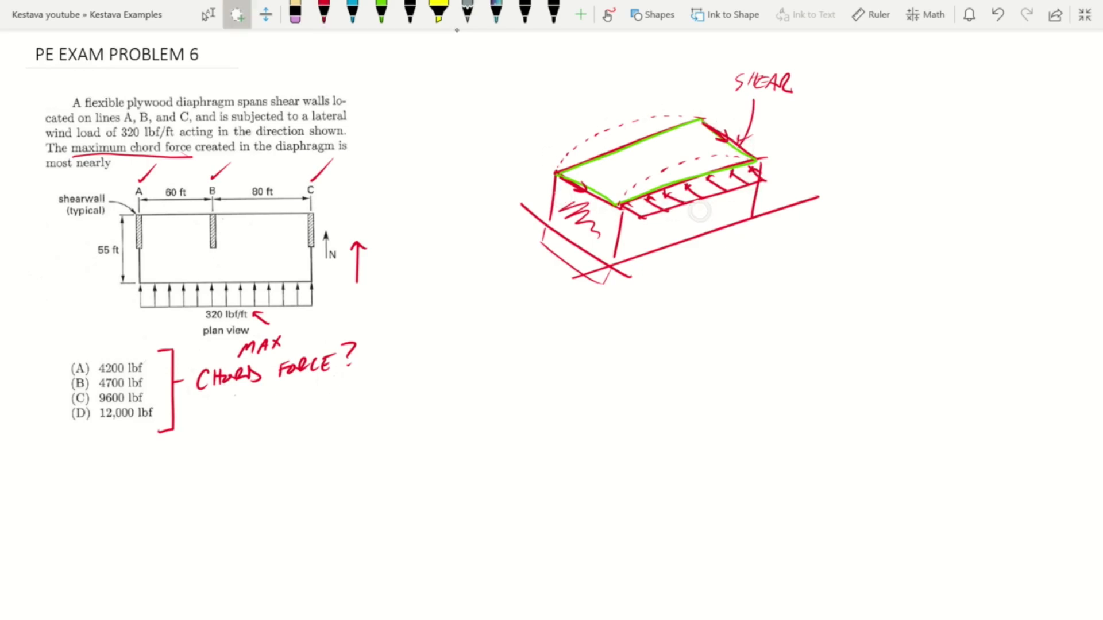
# - Draw a red curved plan-view beam below the box with pin supports at both ends
pyautogui.click(324, 12)
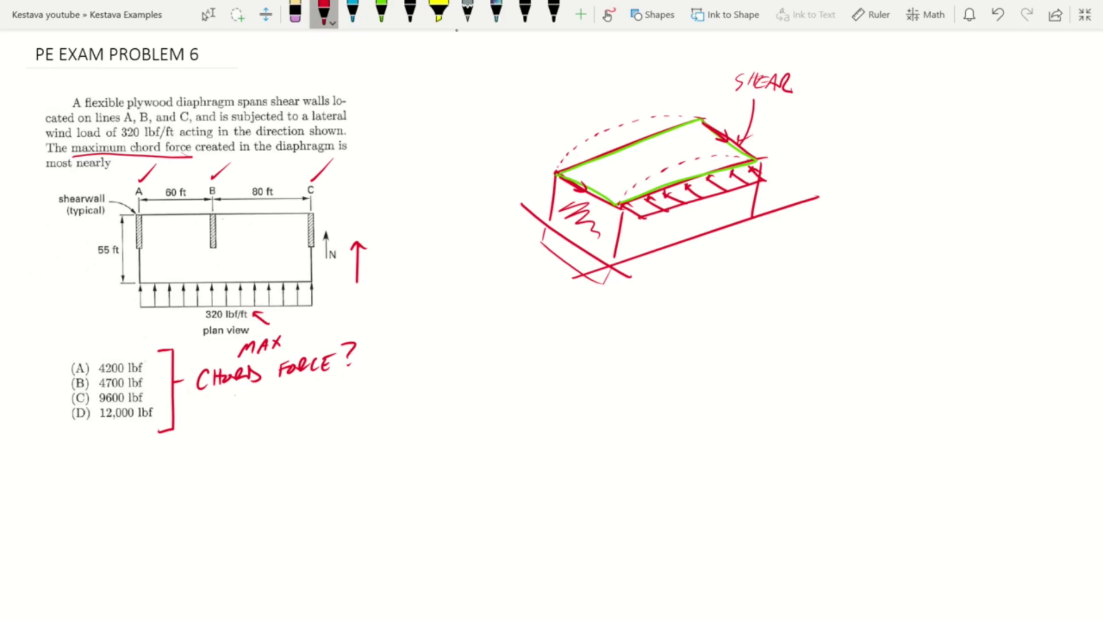
pyautogui.moveTo(577, 408)
pyautogui.mouseDown()
pyautogui.moveTo(615, 435)
pyautogui.moveTo(813, 438)
pyautogui.moveTo(836, 423)
pyautogui.mouseUp()
pyautogui.moveTo(600, 363)
pyautogui.mouseDown()
pyautogui.moveTo(578, 409)
pyautogui.moveTo(670, 383)
pyautogui.moveTo(738, 388)
pyautogui.moveTo(805, 370)
pyautogui.moveTo(842, 420)
pyautogui.mouseUp()
pyautogui.moveTo(578, 412)
pyautogui.mouseDown()
pyautogui.moveTo(569, 424)
pyautogui.moveTo(589, 430)
pyautogui.moveTo(562, 435)
pyautogui.mouseUp()
pyautogui.moveTo(572, 428); pyautogui.dragTo(569, 436)
pyautogui.moveTo(578, 429); pyautogui.dragTo(577, 437)
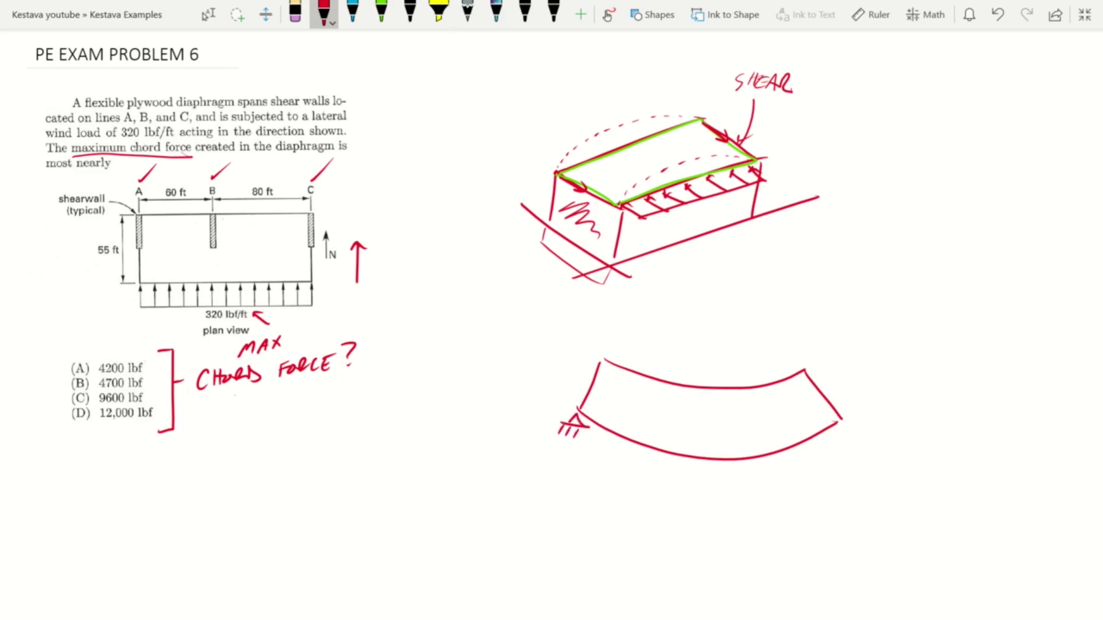
pyautogui.moveTo(829, 434); pyautogui.dragTo(857, 430)
pyautogui.moveTo(831, 435); pyautogui.dragTo(837, 442)
pyautogui.moveTo(848, 434); pyautogui.dragTo(846, 442)
# - Add eight downward load arrows along the beam, joined by a line across their tops
pyautogui.moveTo(613, 335)
pyautogui.mouseDown()
pyautogui.moveTo(614, 355)
pyautogui.moveTo(622, 346)
pyautogui.mouseUp()
pyautogui.moveTo(637, 339); pyautogui.dragTo(639, 352)
pyautogui.moveTo(660, 343)
pyautogui.mouseDown()
pyautogui.moveTo(660, 365)
pyautogui.moveTo(665, 356)
pyautogui.mouseUp()
pyautogui.moveTo(683, 350)
pyautogui.mouseDown()
pyautogui.moveTo(683, 379)
pyautogui.moveTo(689, 367)
pyautogui.mouseUp()
pyautogui.moveTo(711, 351)
pyautogui.mouseDown()
pyautogui.moveTo(711, 379)
pyautogui.moveTo(719, 369)
pyautogui.mouseUp()
pyautogui.moveTo(747, 348)
pyautogui.mouseDown()
pyautogui.moveTo(745, 379)
pyautogui.moveTo(753, 365)
pyautogui.mouseUp()
pyautogui.moveTo(773, 346)
pyautogui.mouseDown()
pyautogui.moveTo(769, 378)
pyautogui.moveTo(777, 367)
pyautogui.mouseUp()
pyautogui.moveTo(798, 346); pyautogui.dragTo(797, 372)
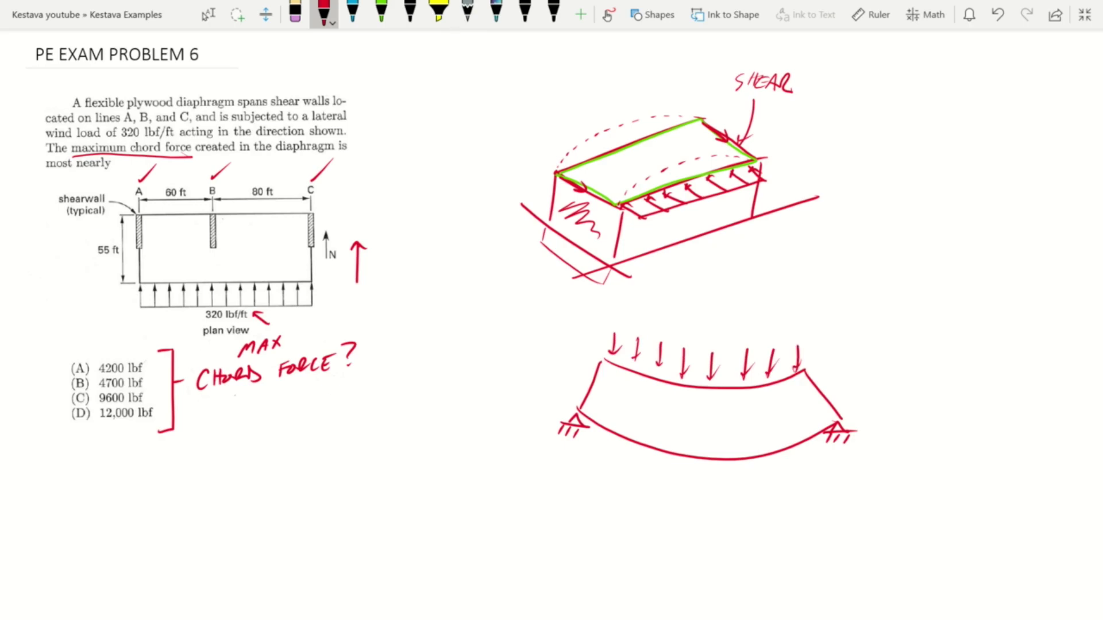
pyautogui.moveTo(613, 329); pyautogui.dragTo(801, 345)
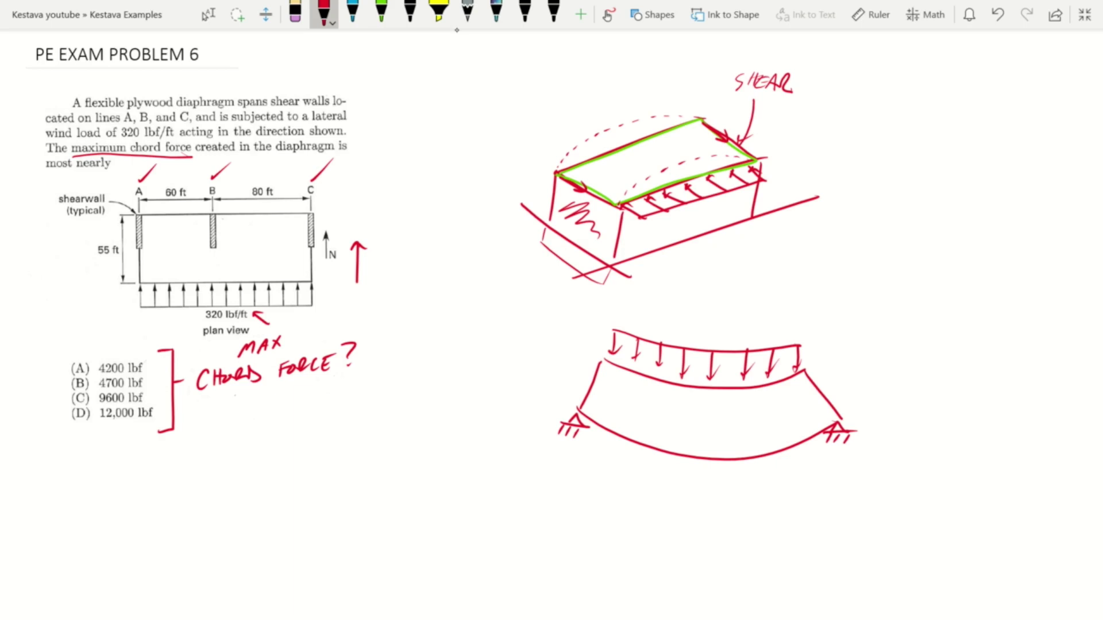
# - Label the box sketch 3D and the beam sketch PLAN
pyautogui.moveTo(866, 129); pyautogui.dragTo(869, 148)
pyautogui.moveTo(886, 136); pyautogui.dragTo(889, 151)
pyautogui.moveTo(890, 334); pyautogui.dragTo(892, 344)
pyautogui.moveTo(903, 336)
pyautogui.mouseDown()
pyautogui.moveTo(924, 348)
pyautogui.moveTo(945, 334)
pyautogui.mouseUp()
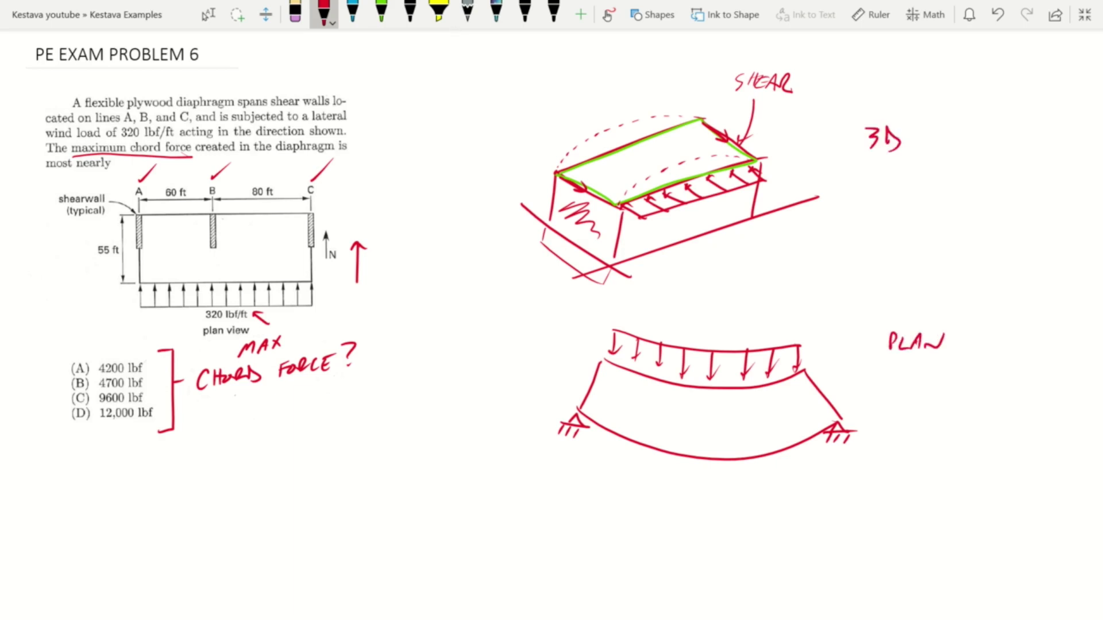
# - Trace the plan-view diaphragm outline in green, erasing and redrawing it once
pyautogui.click(381, 11)
pyautogui.moveTo(601, 360)
pyautogui.mouseDown()
pyautogui.moveTo(622, 424)
pyautogui.moveTo(754, 450)
pyautogui.moveTo(820, 432)
pyautogui.moveTo(825, 404)
pyautogui.moveTo(806, 381)
pyautogui.mouseUp()
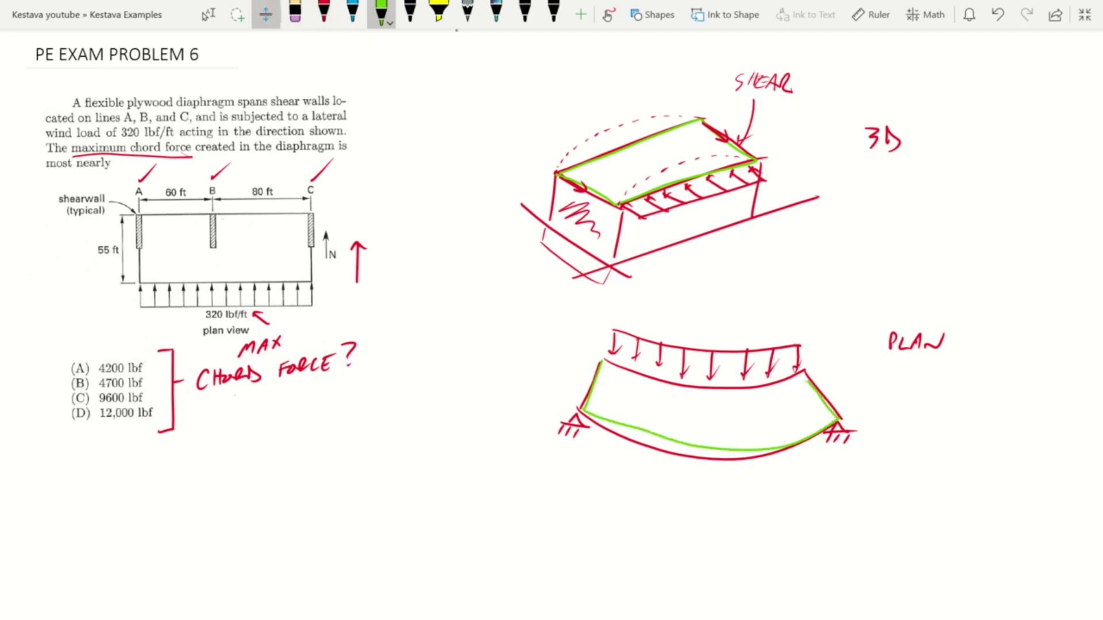
pyautogui.click(295, 12)
pyautogui.click(718, 447)
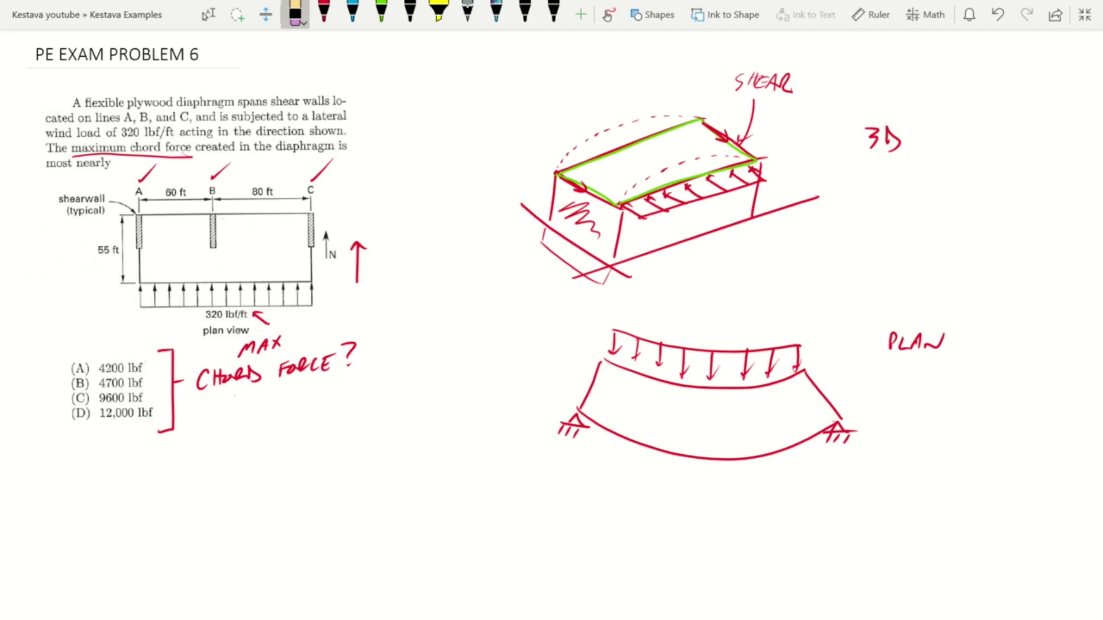
pyautogui.click(381, 12)
pyautogui.moveTo(601, 360)
pyautogui.mouseDown()
pyautogui.moveTo(581, 412)
pyautogui.moveTo(673, 443)
pyautogui.moveTo(782, 452)
pyautogui.moveTo(820, 404)
pyautogui.moveTo(781, 375)
pyautogui.moveTo(635, 375)
pyautogui.moveTo(604, 362)
pyautogui.mouseUp()
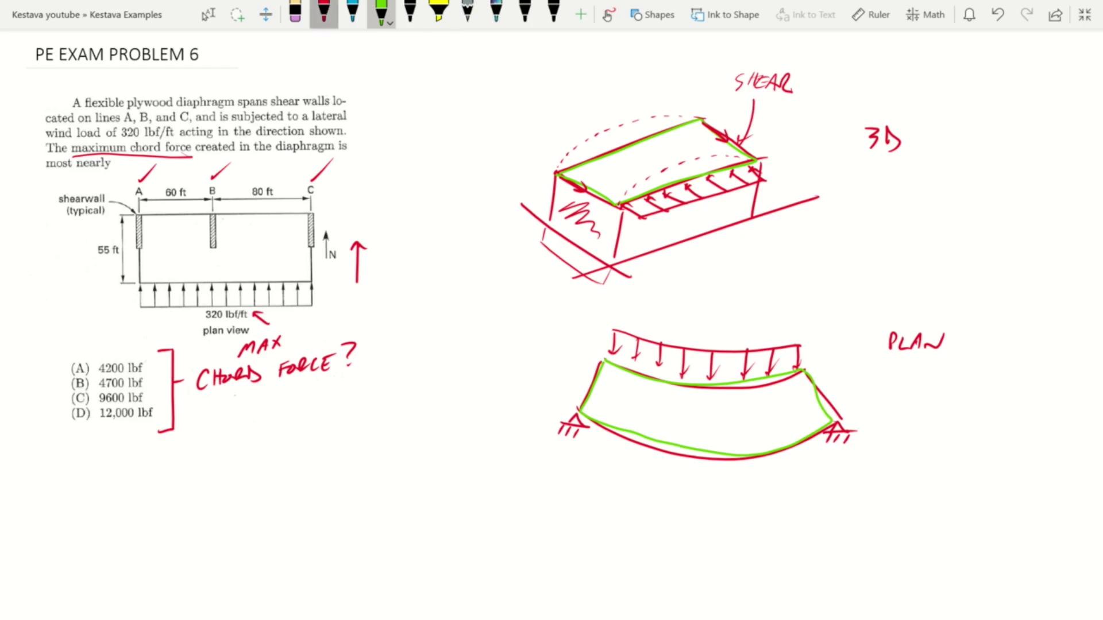
# - Draw red upward arrows under both supports and label them SHEAR WALLS
pyautogui.click(323, 12)
pyautogui.moveTo(571, 468); pyautogui.dragTo(572, 441)
pyautogui.moveTo(565, 450); pyautogui.dragTo(582, 448)
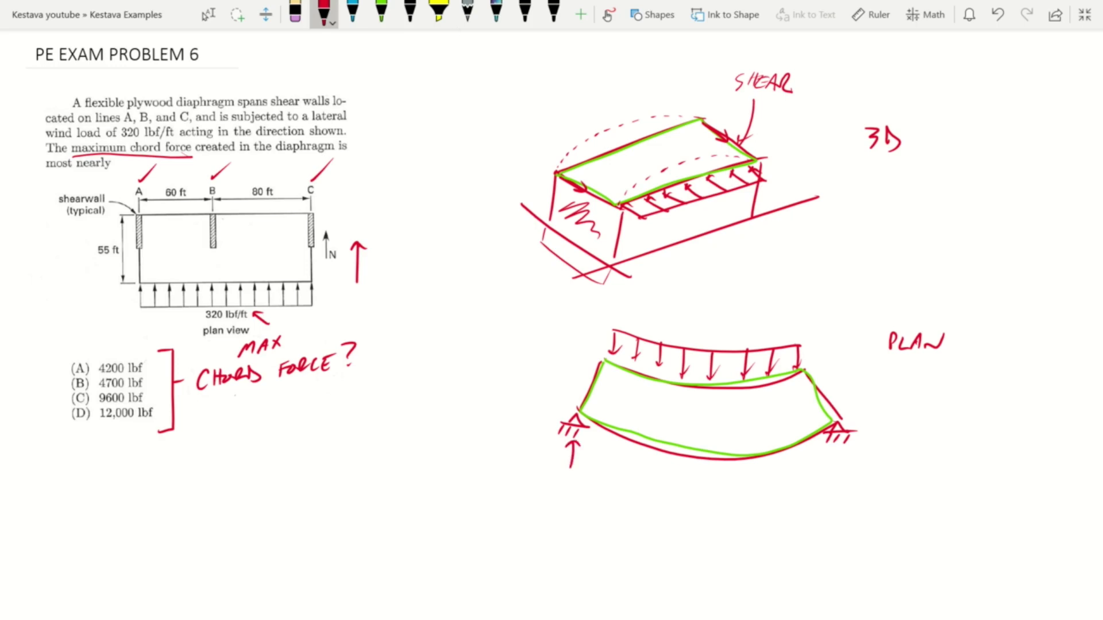
pyautogui.moveTo(842, 478); pyautogui.dragTo(841, 449)
pyautogui.moveTo(832, 457)
pyautogui.mouseDown()
pyautogui.moveTo(841, 448)
pyautogui.moveTo(852, 459)
pyautogui.mouseUp()
pyautogui.moveTo(550, 479); pyautogui.dragTo(540, 492)
pyautogui.moveTo(556, 482); pyautogui.dragTo(554, 491)
pyautogui.moveTo(562, 480); pyautogui.dragTo(571, 494)
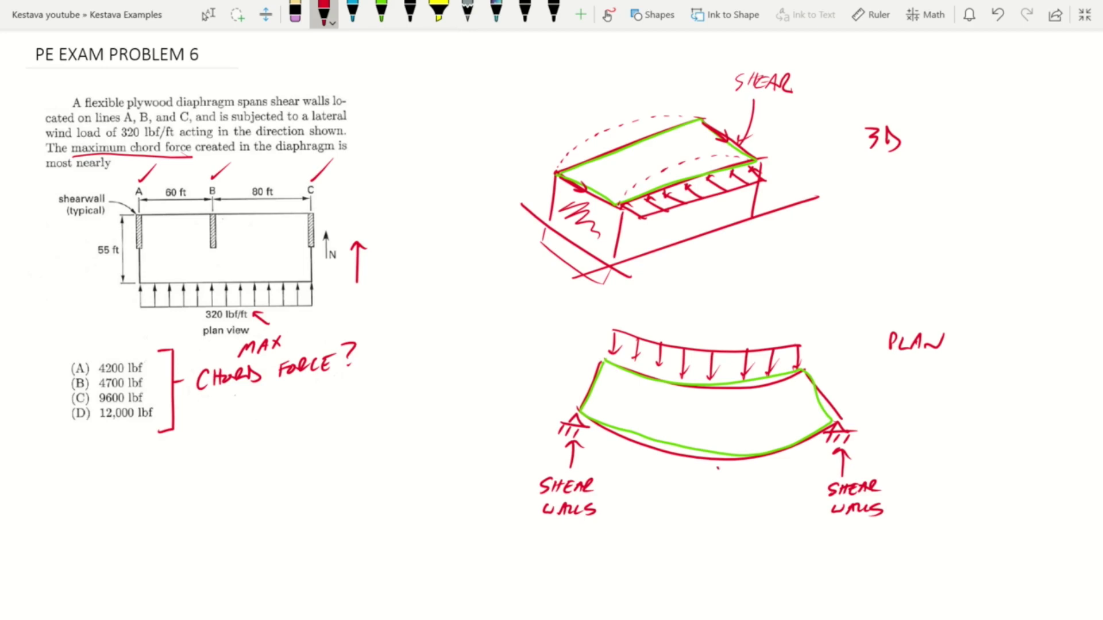
# - Draw opposing chord arrows along the beam's top and bottom edges and a wavy midspan mark
pyautogui.moveTo(718, 469)
pyautogui.mouseDown()
pyautogui.moveTo(774, 465)
pyautogui.moveTo(638, 453)
pyautogui.moveTo(646, 463)
pyautogui.mouseUp()
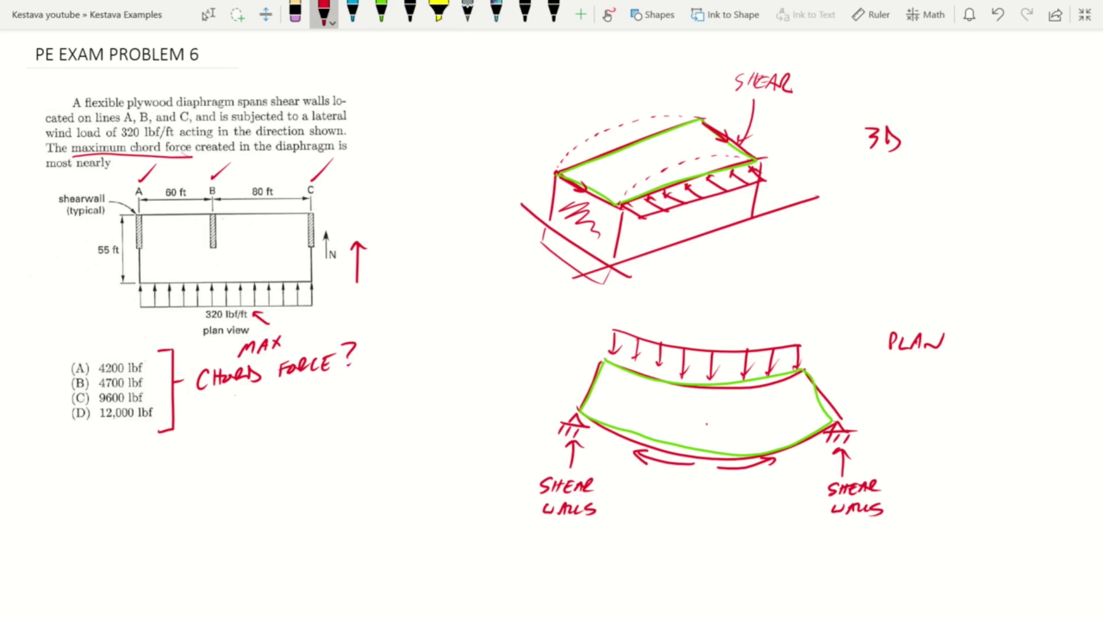
pyautogui.moveTo(706, 424); pyautogui.dragTo(707, 457)
pyautogui.moveTo(644, 384); pyautogui.dragTo(689, 393)
pyautogui.moveTo(772, 390)
pyautogui.mouseDown()
pyautogui.moveTo(718, 397)
pyautogui.moveTo(730, 402)
pyautogui.mouseUp()
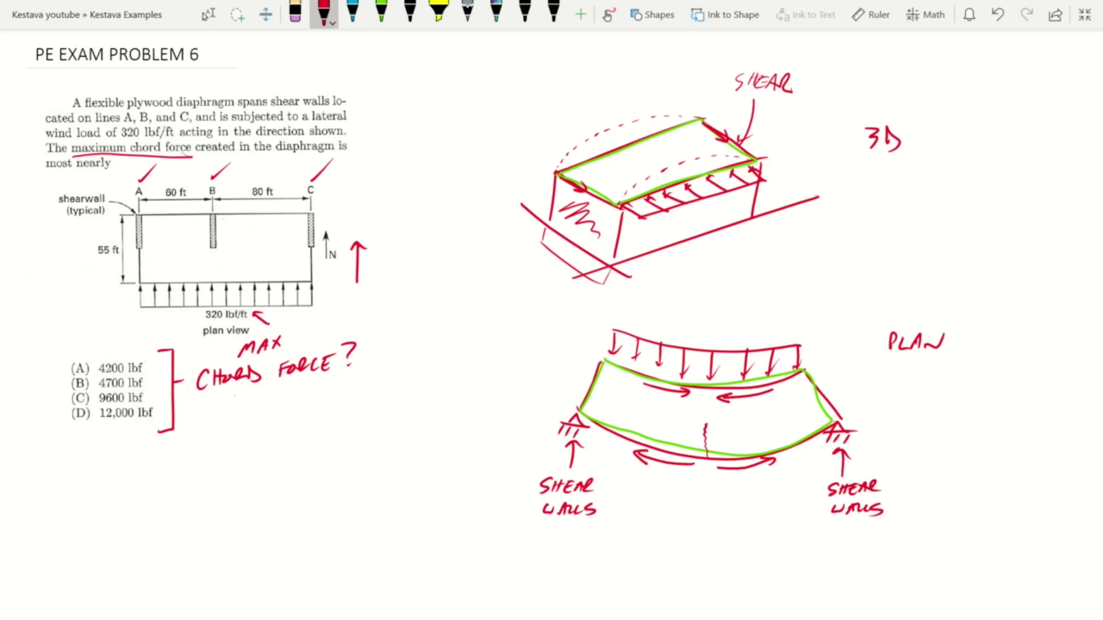
# - Add an upward arrow pointing at the chord arrows, labelled CHORD FORCES
pyautogui.moveTo(738, 522); pyautogui.dragTo(738, 476)
pyautogui.moveTo(729, 484)
pyautogui.mouseDown()
pyautogui.moveTo(737, 474)
pyautogui.moveTo(745, 486)
pyautogui.mouseUp()
pyautogui.moveTo(713, 539); pyautogui.dragTo(719, 553)
pyautogui.moveTo(725, 536); pyautogui.dragTo(725, 544)
pyautogui.moveTo(731, 540)
pyautogui.mouseDown()
pyautogui.moveTo(741, 549)
pyautogui.moveTo(757, 531)
pyautogui.mouseUp()
pyautogui.moveTo(758, 534)
pyautogui.mouseDown()
pyautogui.moveTo(765, 546)
pyautogui.moveTo(715, 575)
pyautogui.mouseUp()
pyautogui.moveTo(715, 562); pyautogui.dragTo(725, 565)
pyautogui.moveTo(732, 574)
pyautogui.mouseDown()
pyautogui.moveTo(737, 561)
pyautogui.moveTo(750, 569)
pyautogui.mouseUp()
pyautogui.moveTo(768, 555)
pyautogui.mouseDown()
pyautogui.moveTo(760, 569)
pyautogui.moveTo(773, 566)
pyautogui.mouseUp()
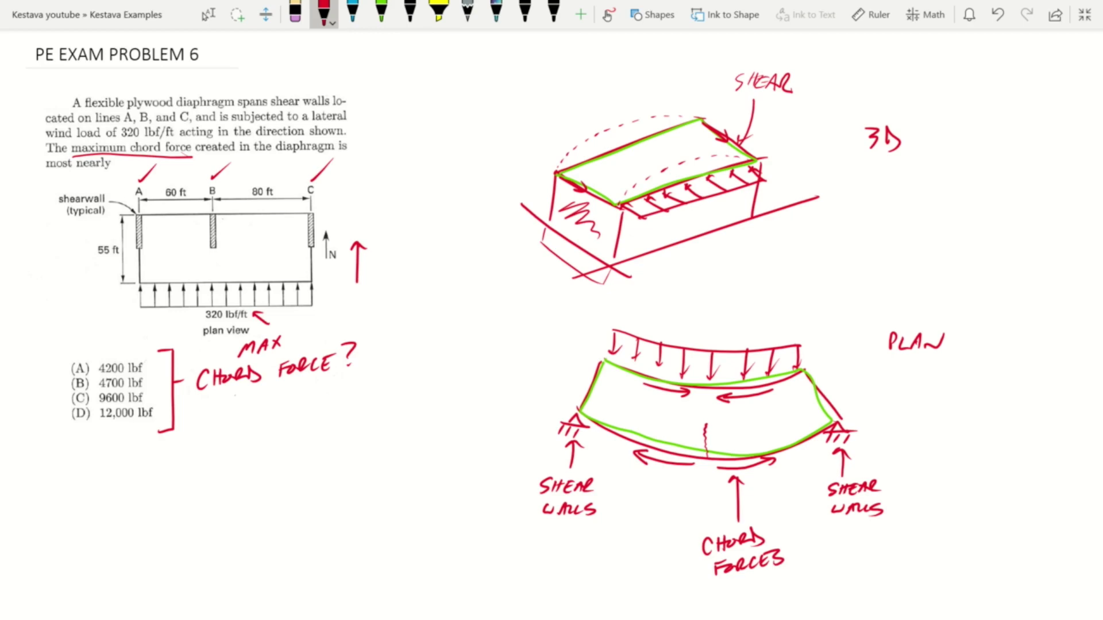
# - Circle 'flexible', box span A–B (60 ft) in red and begin outlining span B–C in green
pyautogui.moveTo(125, 96); pyautogui.dragTo(113, 94)
pyautogui.moveTo(142, 215)
pyautogui.mouseDown()
pyautogui.moveTo(138, 282)
pyautogui.moveTo(216, 280)
pyautogui.moveTo(214, 217)
pyautogui.moveTo(213, 279)
pyautogui.mouseUp()
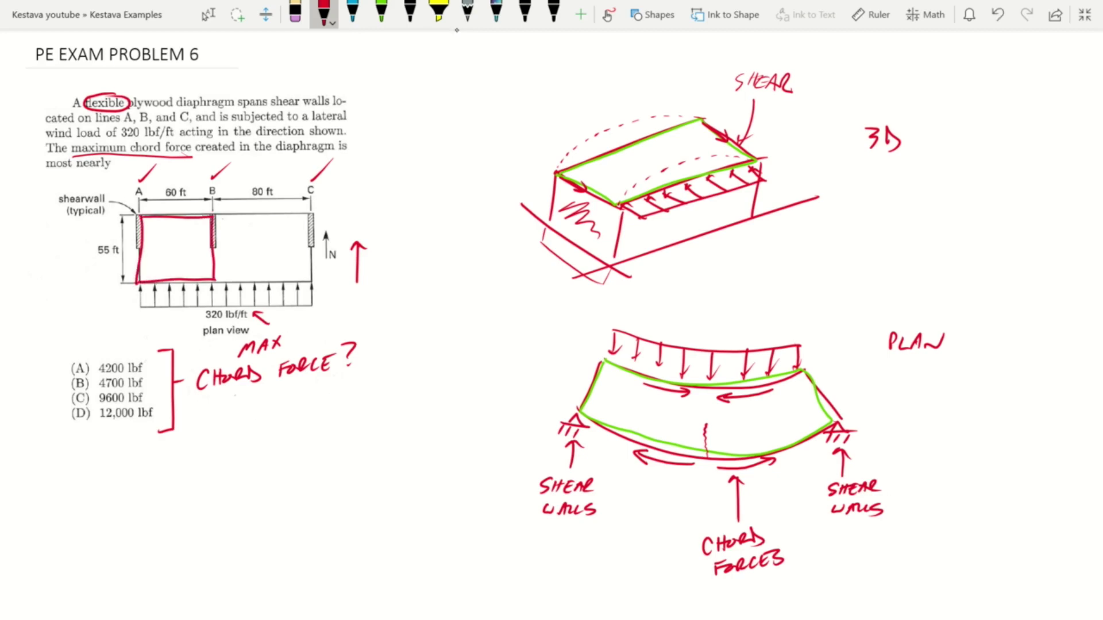
pyautogui.click(381, 11)
pyautogui.moveTo(215, 218)
pyautogui.mouseDown()
pyautogui.moveTo(216, 279)
pyautogui.moveTo(315, 280)
pyautogui.mouseUp()
# - Close the green B–C outline and label the bays B1 in red and B2 in green
pyautogui.moveTo(218, 215)
pyautogui.mouseDown()
pyautogui.moveTo(309, 213)
pyautogui.moveTo(308, 280)
pyautogui.mouseUp()
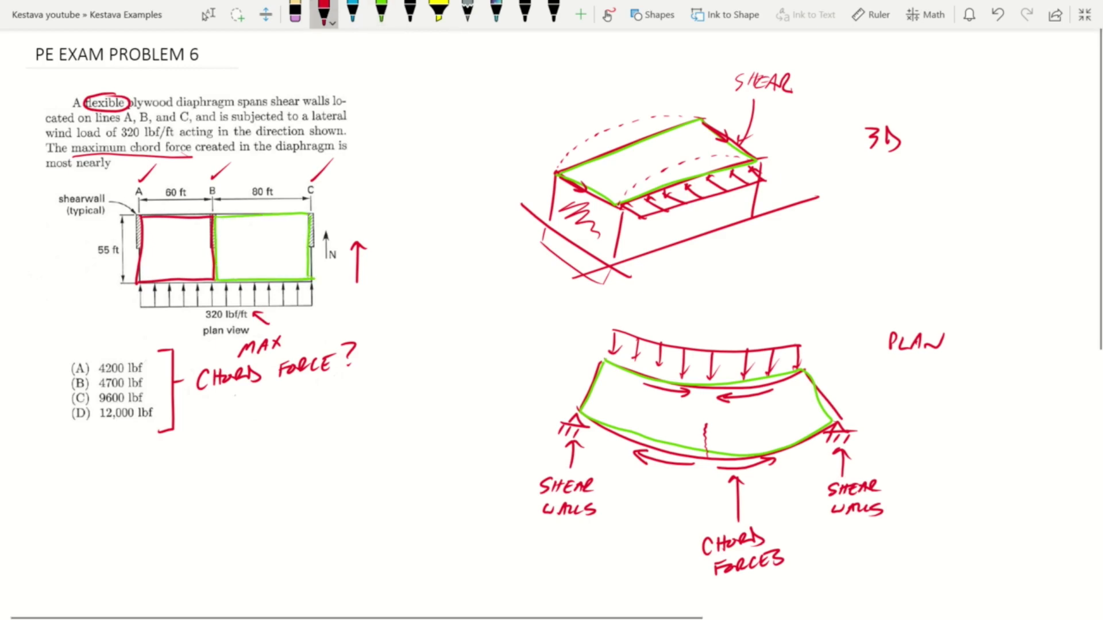
pyautogui.click(323, 12)
pyautogui.moveTo(167, 242); pyautogui.dragTo(167, 254)
pyautogui.moveTo(168, 241); pyautogui.dragTo(167, 256)
pyautogui.moveTo(178, 242); pyautogui.dragTo(178, 253)
pyautogui.click(381, 11)
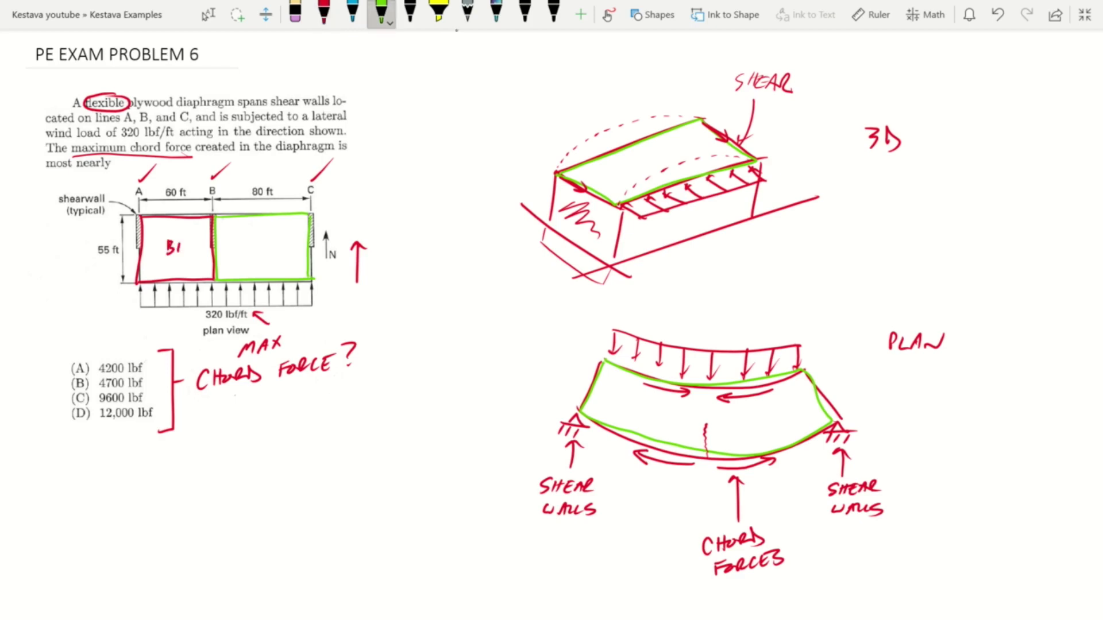
pyautogui.moveTo(251, 240); pyautogui.dragTo(251, 253)
pyautogui.moveTo(253, 240); pyautogui.dragTo(253, 254)
pyautogui.moveTo(263, 241); pyautogui.dragTo(274, 250)
# - Draw red pin support symbols at shear wall lines B, C and A
pyautogui.click(324, 11)
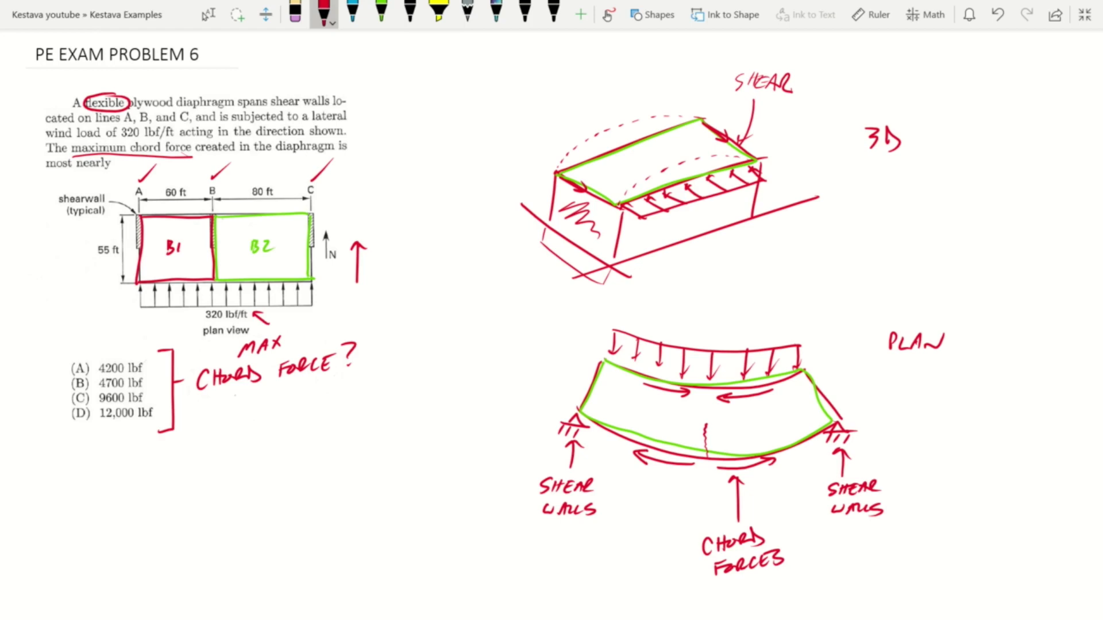
pyautogui.moveTo(209, 205)
pyautogui.mouseDown()
pyautogui.moveTo(217, 216)
pyautogui.moveTo(229, 203)
pyautogui.moveTo(213, 195)
pyautogui.mouseUp()
pyautogui.moveTo(213, 204); pyautogui.dragTo(218, 194)
pyautogui.moveTo(304, 207)
pyautogui.mouseDown()
pyautogui.moveTo(328, 202)
pyautogui.moveTo(317, 198)
pyautogui.mouseUp()
pyautogui.moveTo(321, 205); pyautogui.dragTo(325, 197)
pyautogui.moveTo(131, 208); pyautogui.dragTo(156, 203)
pyautogui.moveTo(130, 206); pyautogui.dragTo(133, 197)
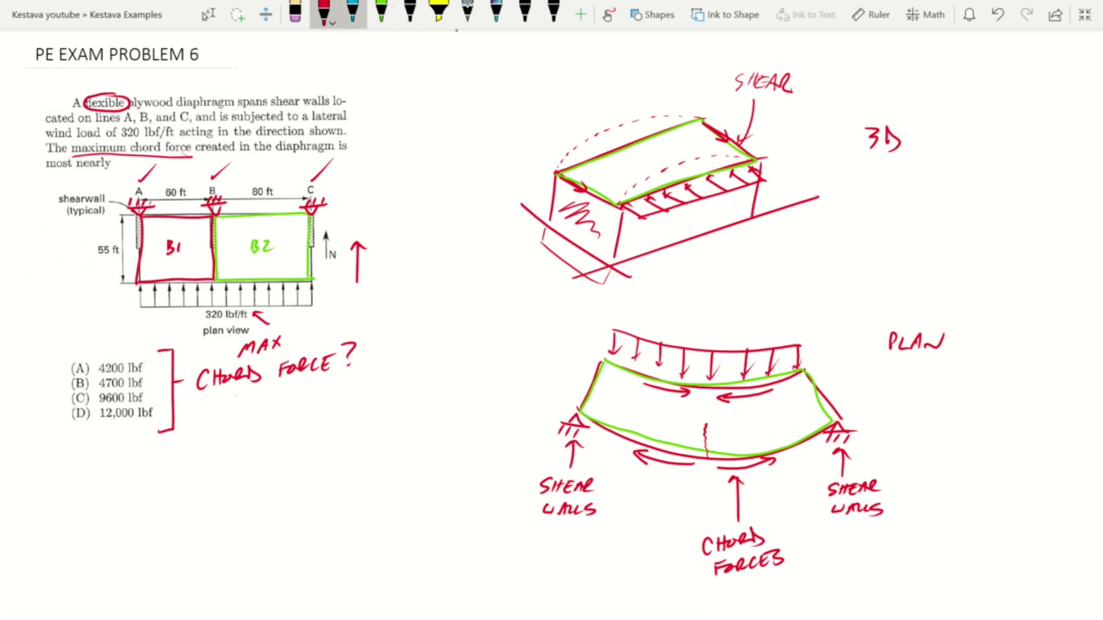
pyautogui.click(381, 12)
# - Below the answers, draw a green beam rectangle labelled B2 with pin supports at both ends
pyautogui.scroll(-3, 456, 30)
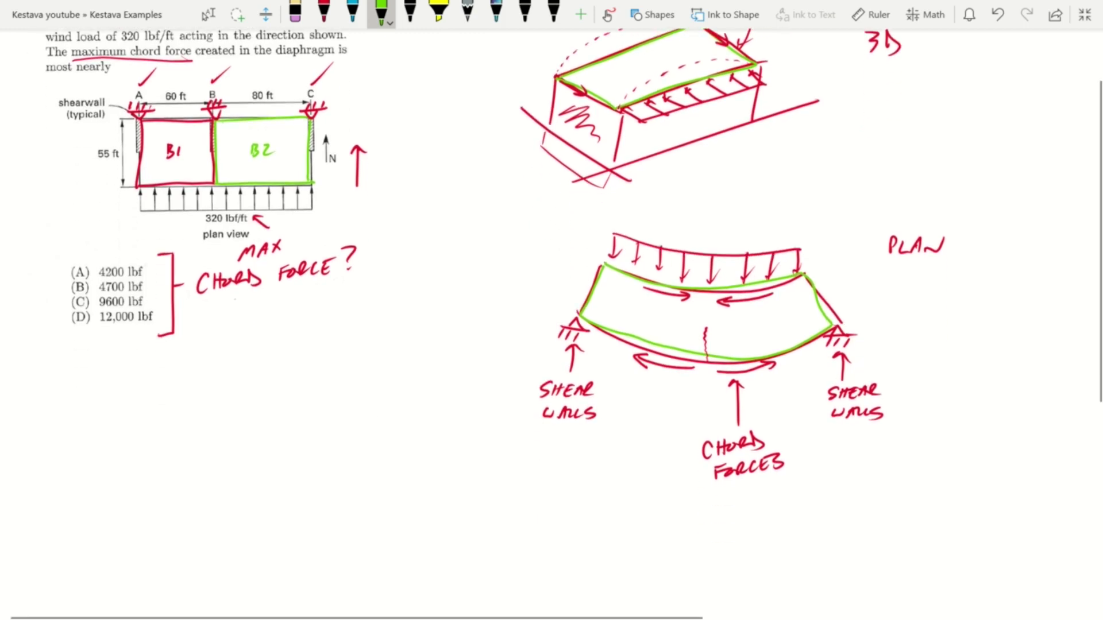
pyautogui.moveTo(104, 402)
pyautogui.mouseDown()
pyautogui.moveTo(100, 450)
pyautogui.moveTo(130, 398)
pyautogui.moveTo(266, 396)
pyautogui.mouseUp()
pyautogui.moveTo(100, 450); pyautogui.dragTo(267, 442)
pyautogui.moveTo(266, 398); pyautogui.dragTo(267, 441)
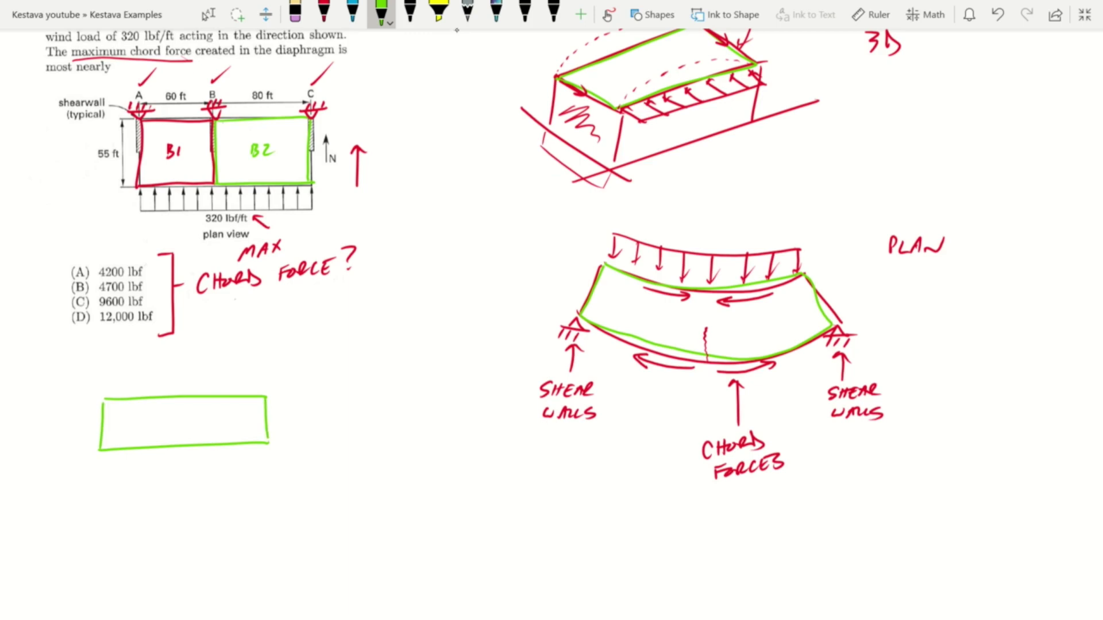
pyautogui.moveTo(100, 450)
pyautogui.mouseDown()
pyautogui.moveTo(90, 463)
pyautogui.moveTo(115, 460)
pyautogui.mouseUp()
pyautogui.moveTo(94, 463); pyautogui.dragTo(99, 470)
pyautogui.moveTo(109, 462); pyautogui.dragTo(105, 471)
pyautogui.moveTo(268, 443); pyautogui.dragTo(286, 449)
pyautogui.moveTo(263, 454); pyautogui.dragTo(270, 460)
pyautogui.moveTo(279, 452); pyautogui.dragTo(277, 458)
pyautogui.moveTo(176, 413); pyautogui.dragTo(176, 425)
pyautogui.moveTo(177, 413); pyautogui.dragTo(177, 425)
pyautogui.moveTo(191, 415); pyautogui.dragTo(199, 425)
# - Draw downward load arrows above the beam with a load line labelled 320 PLF
pyautogui.moveTo(106, 371)
pyautogui.mouseDown()
pyautogui.moveTo(106, 391)
pyautogui.moveTo(117, 380)
pyautogui.moveTo(135, 391)
pyautogui.mouseUp()
pyautogui.moveTo(130, 384)
pyautogui.mouseDown()
pyautogui.moveTo(157, 394)
pyautogui.moveTo(166, 383)
pyautogui.mouseUp()
pyautogui.moveTo(189, 373); pyautogui.dragTo(192, 385)
pyautogui.moveTo(213, 373); pyautogui.dragTo(212, 392)
pyautogui.moveTo(207, 385); pyautogui.dragTo(237, 393)
pyautogui.moveTo(233, 384); pyautogui.dragTo(262, 392)
pyautogui.moveTo(105, 370); pyautogui.dragTo(279, 351)
pyautogui.moveTo(286, 340)
pyautogui.mouseDown()
pyautogui.moveTo(287, 352)
pyautogui.moveTo(307, 346)
pyautogui.mouseUp()
pyautogui.moveTo(310, 337); pyautogui.dragTo(330, 335)
pyautogui.moveTo(334, 332)
pyautogui.mouseDown()
pyautogui.moveTo(340, 343)
pyautogui.moveTo(353, 329)
pyautogui.mouseUp()
pyautogui.moveTo(343, 335); pyautogui.dragTo(350, 335)
# - Add a span dimension line beneath the beam labelled 80 ft
pyautogui.moveTo(97, 482); pyautogui.dragTo(98, 495)
pyautogui.moveTo(87, 489); pyautogui.dragTo(280, 479)
pyautogui.moveTo(277, 472); pyautogui.dragTo(277, 487)
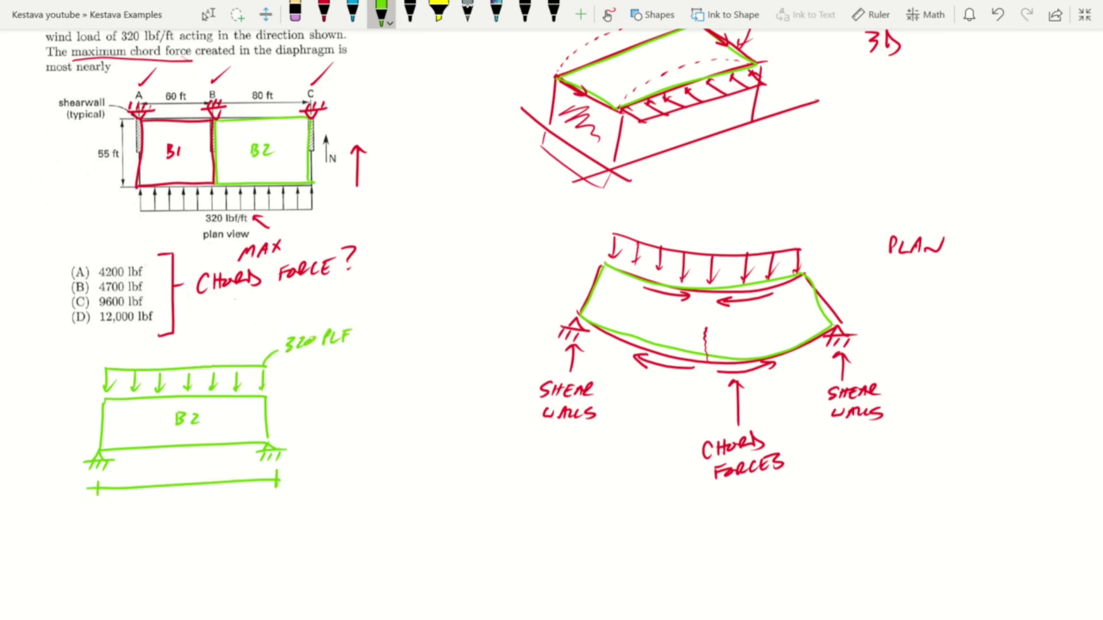
pyautogui.moveTo(173, 491); pyautogui.dragTo(197, 502)
pyautogui.moveTo(193, 496); pyautogui.dragTo(210, 500)
pyautogui.moveTo(206, 495); pyautogui.dragTo(221, 492)
# - Handwrite 'CHORD FORCE = M' below the beam sketch
pyautogui.moveTo(88, 544)
pyautogui.mouseDown()
pyautogui.moveTo(86, 561)
pyautogui.moveTo(107, 556)
pyautogui.mouseUp()
pyautogui.moveTo(117, 547); pyautogui.dragTo(139, 556)
pyautogui.moveTo(172, 541); pyautogui.dragTo(165, 554)
pyautogui.moveTo(166, 548); pyautogui.dragTo(172, 547)
pyautogui.moveTo(179, 544); pyautogui.dragTo(178, 546)
pyautogui.moveTo(185, 550); pyautogui.dragTo(194, 553)
pyautogui.moveTo(202, 542); pyautogui.dragTo(197, 551)
pyautogui.moveTo(222, 536)
pyautogui.mouseDown()
pyautogui.moveTo(247, 545)
pyautogui.moveTo(273, 539)
pyautogui.moveTo(278, 525)
pyautogui.moveTo(294, 541)
pyautogui.moveTo(264, 545)
pyautogui.moveTo(315, 544)
pyautogui.mouseUp()
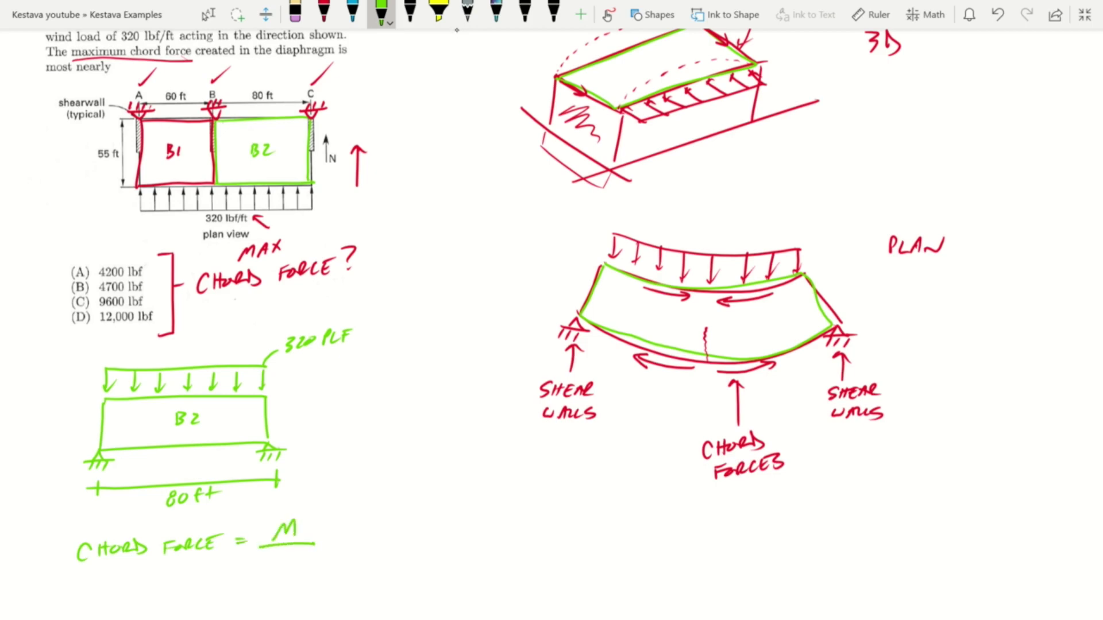
# - Draw depth dimensions beside beam B2 (labelled d) and beside the plan (labelled B)
pyautogui.moveTo(294, 391)
pyautogui.mouseDown()
pyautogui.moveTo(294, 442)
pyautogui.moveTo(295, 391)
pyautogui.moveTo(313, 424)
pyautogui.mouseUp()
pyautogui.moveTo(314, 415); pyautogui.dragTo(314, 425)
pyautogui.moveTo(337, 117)
pyautogui.mouseDown()
pyautogui.moveTo(369, 116)
pyautogui.moveTo(354, 190)
pyautogui.mouseUp()
pyautogui.moveTo(341, 190); pyautogui.dragTo(368, 187)
pyautogui.moveTo(381, 138); pyautogui.dragTo(380, 162)
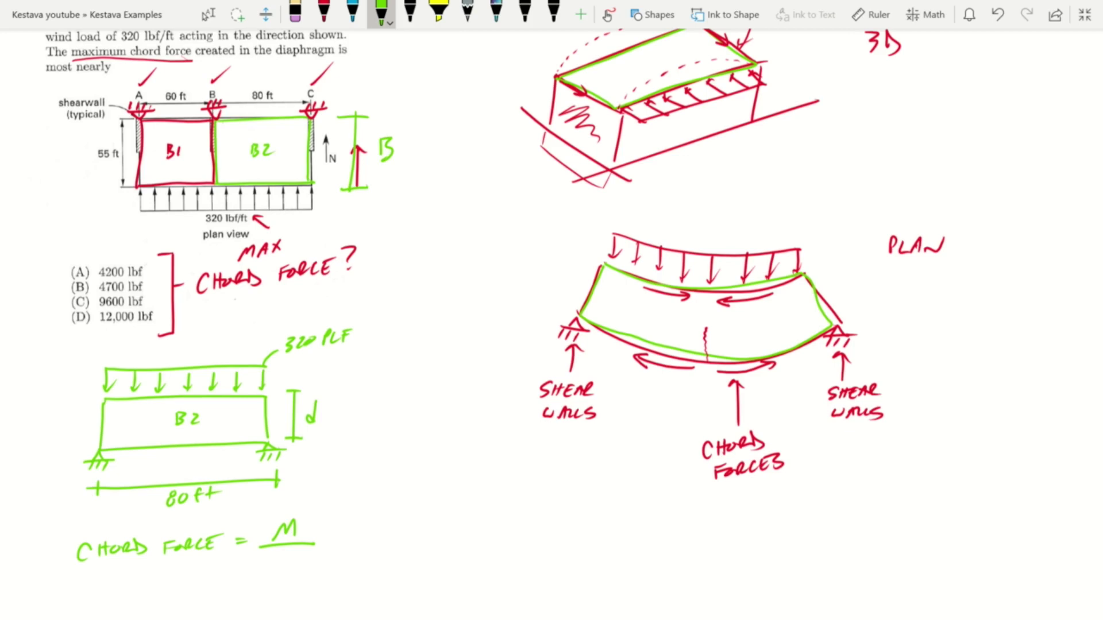
# - Erase the d, relabel beam B2's depth as B in green, and write B under M
pyautogui.click(295, 12)
pyautogui.click(310, 412)
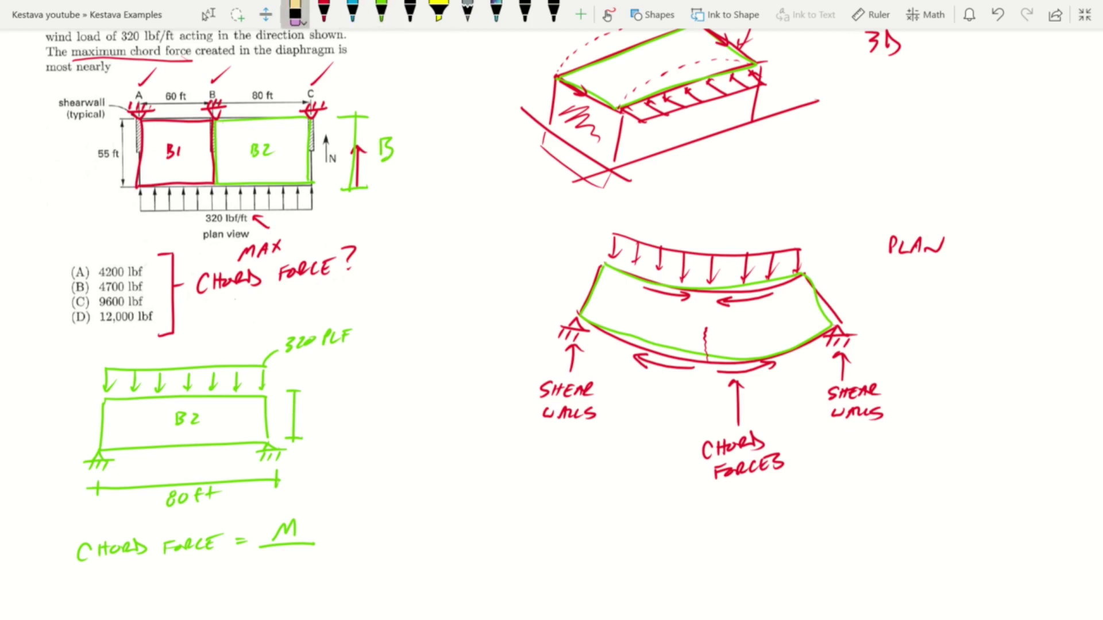
pyautogui.click(381, 12)
pyautogui.moveTo(310, 404); pyautogui.dragTo(308, 421)
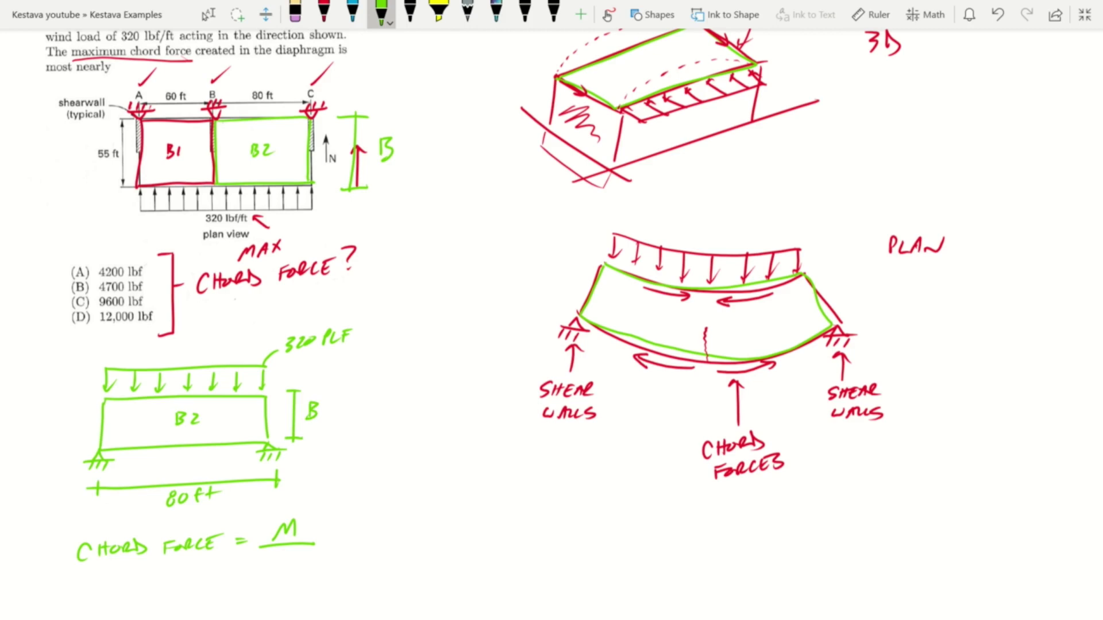
pyautogui.moveTo(283, 551)
pyautogui.mouseDown()
pyautogui.moveTo(284, 566)
pyautogui.moveTo(294, 552)
pyautogui.moveTo(284, 566)
pyautogui.mouseUp()
# - Write '=55 ft' after M/B, add a question mark over M, and draw a curved arrow
pyautogui.scroll(-3, 552, 299)
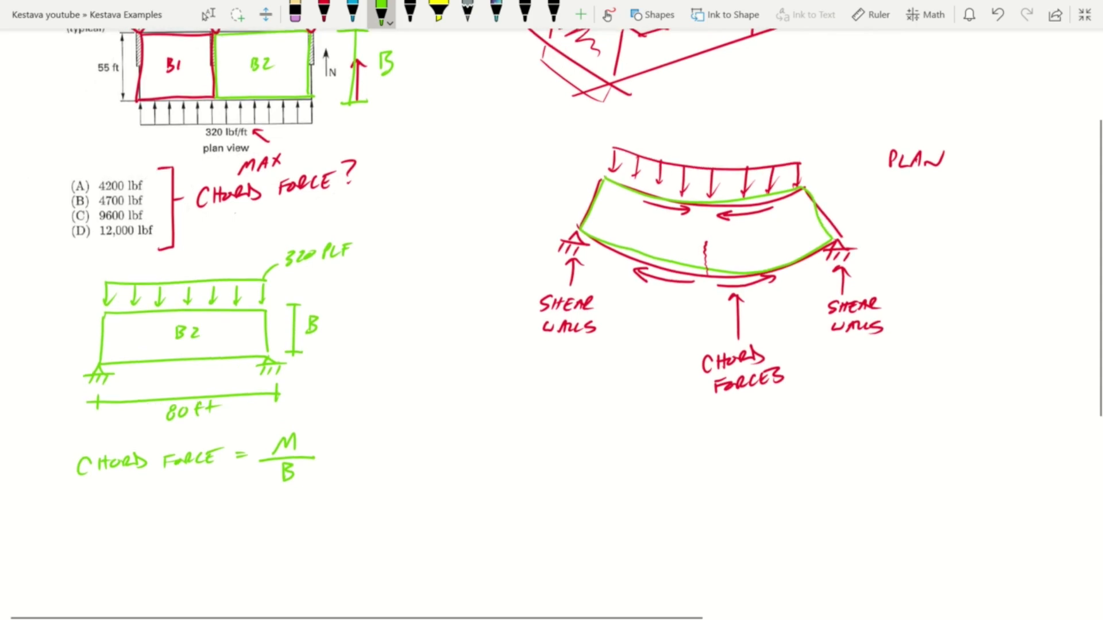
pyautogui.moveTo(321, 467); pyautogui.dragTo(331, 464)
pyautogui.moveTo(323, 472); pyautogui.dragTo(377, 456)
pyautogui.moveTo(384, 449); pyautogui.dragTo(382, 463)
pyautogui.moveTo(377, 458); pyautogui.dragTo(388, 455)
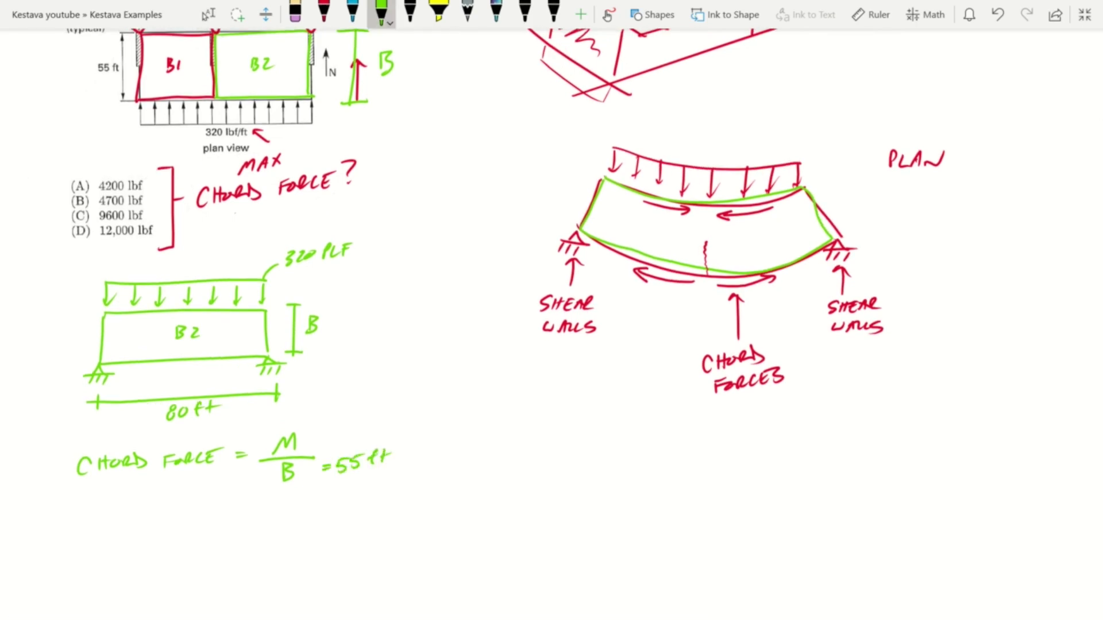
pyautogui.moveTo(317, 419); pyautogui.dragTo(322, 432)
pyautogui.click(323, 436)
pyautogui.moveTo(312, 290)
pyautogui.mouseDown()
pyautogui.moveTo(391, 287)
pyautogui.moveTo(405, 307)
pyautogui.moveTo(333, 293)
pyautogui.mouseUp()
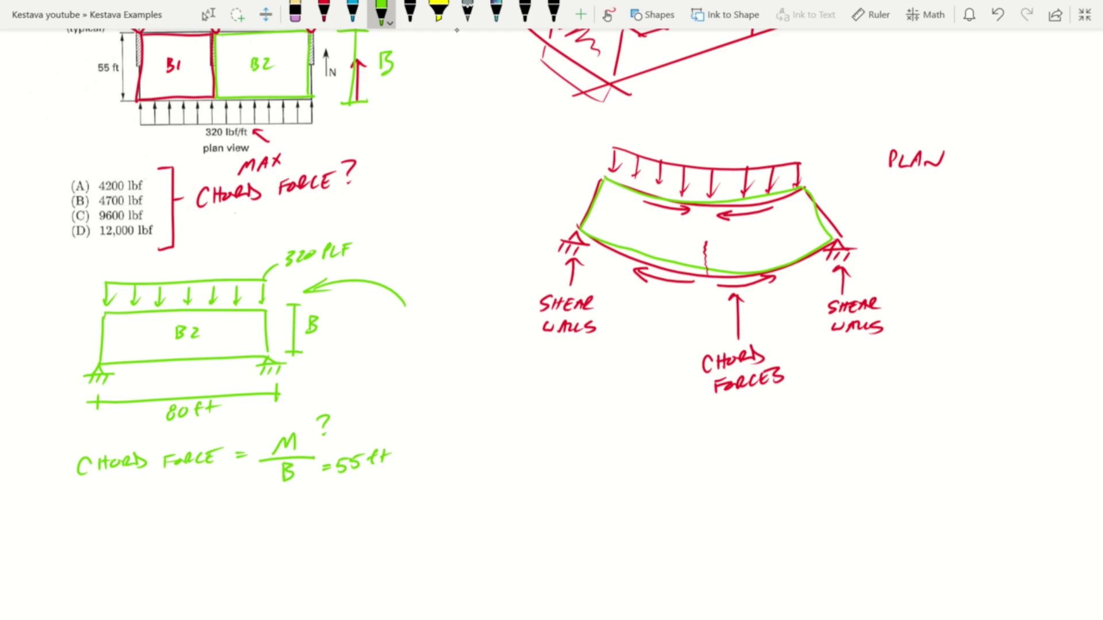
# - Write Mmax = wL²/8 → (320)(80 ft)²/8 = below the chord force equation
pyautogui.moveTo(69, 550)
pyautogui.mouseDown()
pyautogui.moveTo(85, 539)
pyautogui.moveTo(136, 550)
pyautogui.moveTo(154, 530)
pyautogui.moveTo(205, 538)
pyautogui.moveTo(219, 517)
pyautogui.moveTo(218, 540)
pyautogui.moveTo(188, 562)
pyautogui.moveTo(265, 536)
pyautogui.mouseUp()
pyautogui.moveTo(252, 530)
pyautogui.mouseDown()
pyautogui.moveTo(257, 542)
pyautogui.moveTo(303, 518)
pyautogui.moveTo(293, 527)
pyautogui.mouseUp()
pyautogui.moveTo(306, 515); pyautogui.dragTo(318, 524)
pyautogui.moveTo(322, 521)
pyautogui.mouseDown()
pyautogui.moveTo(289, 529)
pyautogui.moveTo(343, 517)
pyautogui.moveTo(338, 529)
pyautogui.mouseUp()
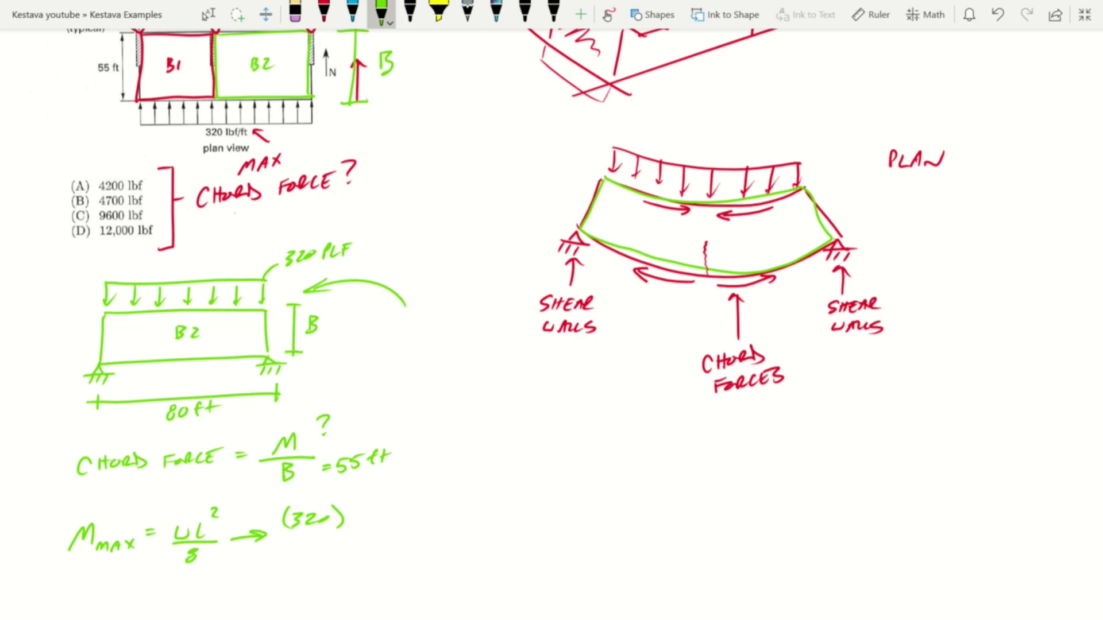
pyautogui.moveTo(355, 499); pyautogui.dragTo(350, 526)
pyautogui.moveTo(372, 501)
pyautogui.mouseDown()
pyautogui.moveTo(402, 502)
pyautogui.moveTo(410, 515)
pyautogui.moveTo(427, 487)
pyautogui.mouseUp()
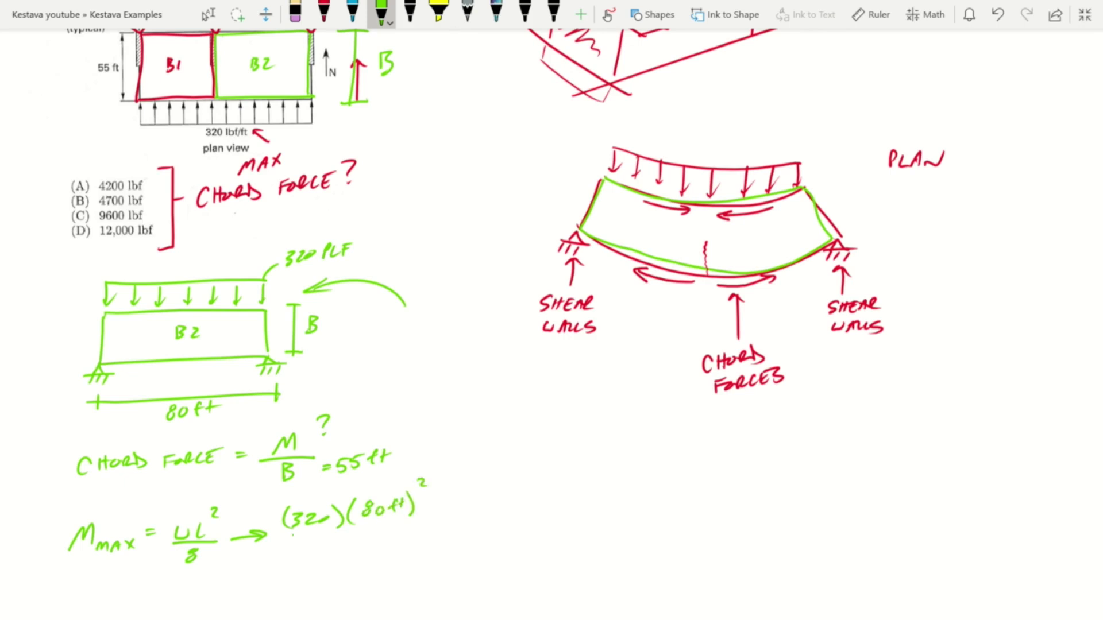
pyautogui.moveTo(293, 537); pyautogui.dragTo(433, 525)
pyautogui.moveTo(366, 541)
pyautogui.mouseDown()
pyautogui.moveTo(355, 549)
pyautogui.moveTo(365, 543)
pyautogui.mouseUp()
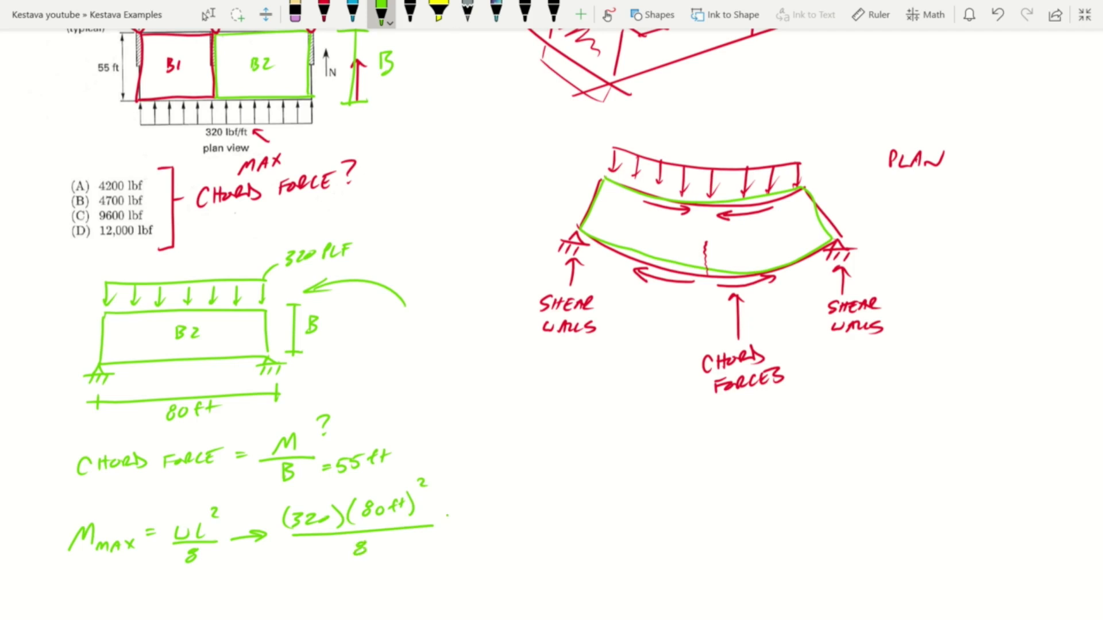
pyautogui.moveTo(447, 515); pyautogui.dragTo(459, 514)
pyautogui.moveTo(445, 521); pyautogui.dragTo(461, 520)
# - Complete the moment result as 256,000 lb·ft
pyautogui.scroll(-3, 551, 310)
pyautogui.moveTo(486, 315)
pyautogui.mouseDown()
pyautogui.moveTo(499, 331)
pyautogui.moveTo(518, 322)
pyautogui.mouseUp()
pyautogui.moveTo(530, 323); pyautogui.dragTo(545, 308)
pyautogui.moveTo(557, 307); pyautogui.dragTo(583, 311)
pyautogui.moveTo(589, 305)
pyautogui.mouseDown()
pyautogui.moveTo(589, 314)
pyautogui.moveTo(602, 306)
pyautogui.mouseUp()
pyautogui.moveTo(622, 294); pyautogui.dragTo(610, 310)
pyautogui.moveTo(629, 293)
pyautogui.mouseDown()
pyautogui.moveTo(626, 309)
pyautogui.moveTo(637, 299)
pyautogui.mouseUp()
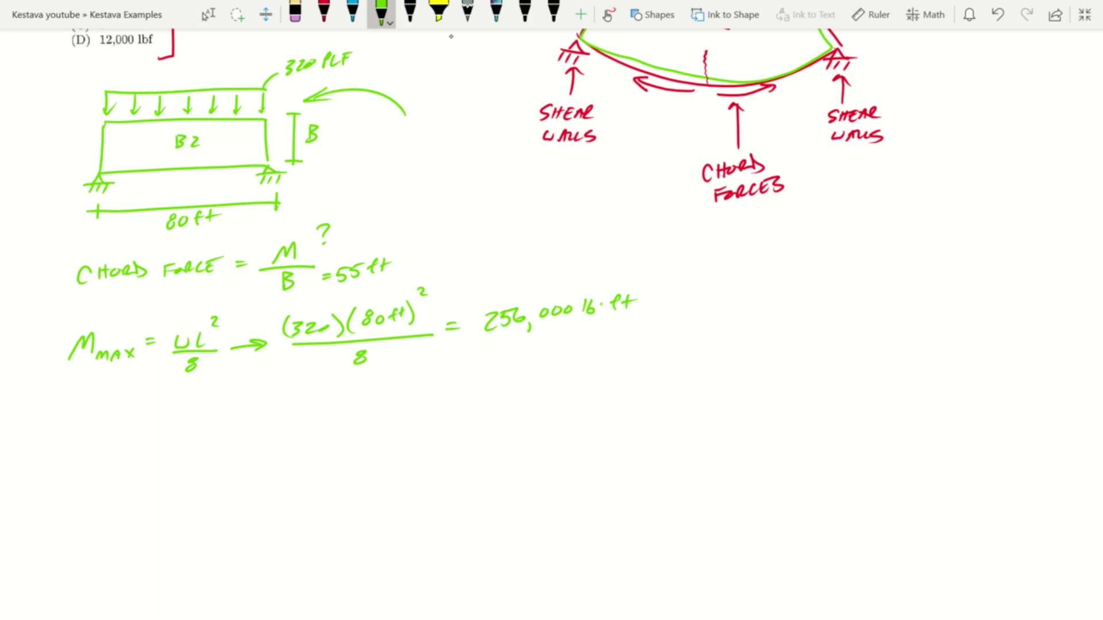
# - Write 'Chord = M/B' below the moment line
pyautogui.moveTo(90, 420)
pyautogui.mouseDown()
pyautogui.moveTo(86, 439)
pyautogui.moveTo(100, 434)
pyautogui.mouseUp()
pyautogui.moveTo(102, 423); pyautogui.dragTo(145, 419)
pyautogui.moveTo(160, 422); pyautogui.dragTo(169, 420)
pyautogui.moveTo(197, 411)
pyautogui.mouseDown()
pyautogui.moveTo(220, 398)
pyautogui.moveTo(223, 413)
pyautogui.mouseUp()
pyautogui.moveTo(203, 428)
pyautogui.mouseDown()
pyautogui.moveTo(206, 441)
pyautogui.moveTo(246, 413)
pyautogui.moveTo(290, 405)
pyautogui.mouseUp()
# - Substitute the fraction 256,000 lb·ft over 55 ft
pyautogui.moveTo(293, 394)
pyautogui.mouseDown()
pyautogui.moveTo(291, 404)
pyautogui.moveTo(303, 391)
pyautogui.mouseUp()
pyautogui.moveTo(311, 391); pyautogui.dragTo(317, 411)
pyautogui.moveTo(330, 392); pyautogui.dragTo(343, 392)
pyautogui.moveTo(354, 390); pyautogui.dragTo(373, 395)
pyautogui.moveTo(384, 389)
pyautogui.mouseDown()
pyautogui.moveTo(405, 379)
pyautogui.moveTo(401, 395)
pyautogui.mouseUp()
pyautogui.moveTo(398, 389); pyautogui.dragTo(411, 387)
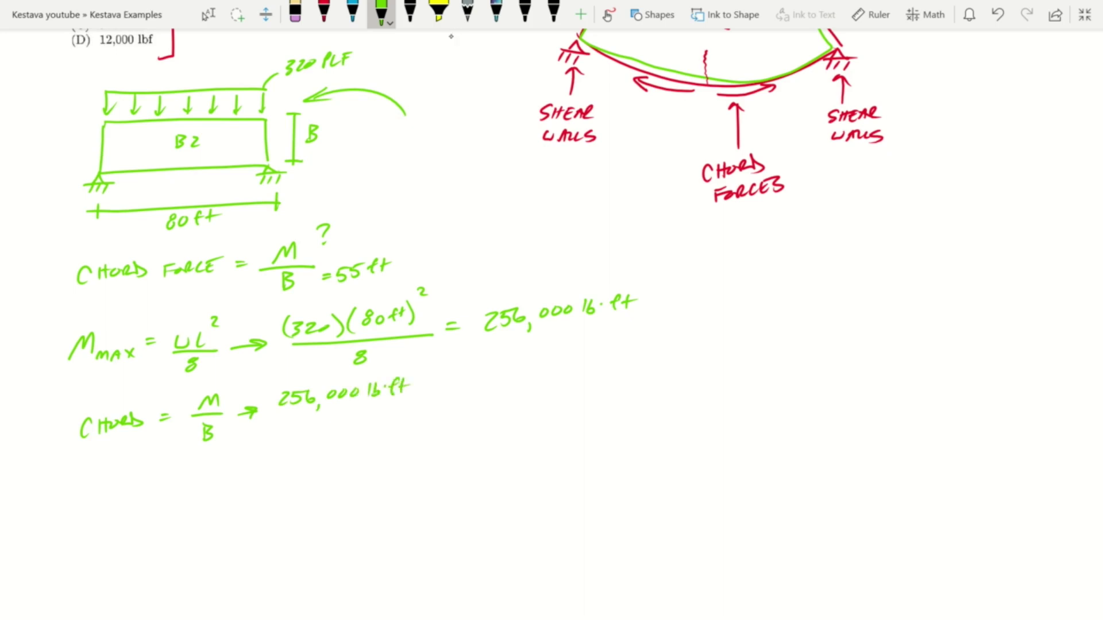
pyautogui.moveTo(274, 419); pyautogui.dragTo(419, 404)
pyautogui.moveTo(338, 423); pyautogui.dragTo(332, 435)
pyautogui.moveTo(335, 421)
pyautogui.mouseDown()
pyautogui.moveTo(344, 432)
pyautogui.moveTo(355, 418)
pyautogui.mouseUp()
pyautogui.moveTo(371, 414)
pyautogui.mouseDown()
pyautogui.moveTo(363, 428)
pyautogui.moveTo(384, 418)
pyautogui.mouseUp()
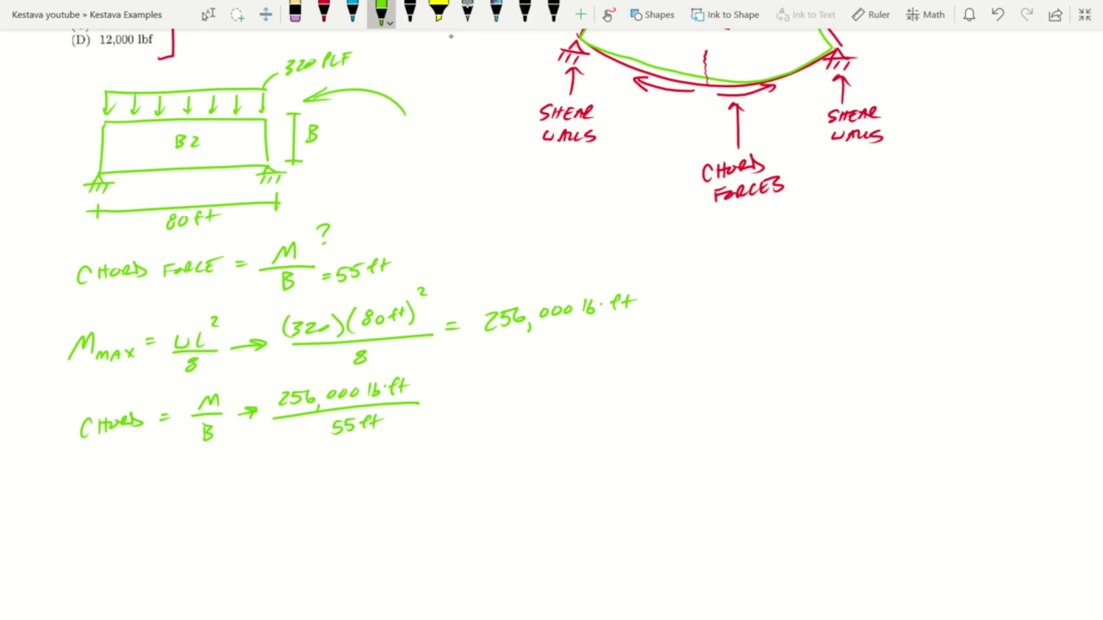
# - Write the chord force result '= 4655 lb' and draw a box around it
pyautogui.moveTo(438, 393); pyautogui.dragTo(447, 391)
pyautogui.moveTo(439, 400)
pyautogui.mouseDown()
pyautogui.moveTo(475, 408)
pyautogui.moveTo(488, 398)
pyautogui.mouseUp()
pyautogui.moveTo(501, 389); pyautogui.dragTo(501, 404)
pyautogui.moveTo(502, 389)
pyautogui.mouseDown()
pyautogui.moveTo(514, 386)
pyautogui.moveTo(517, 403)
pyautogui.moveTo(529, 385)
pyautogui.moveTo(550, 402)
pyautogui.mouseUp()
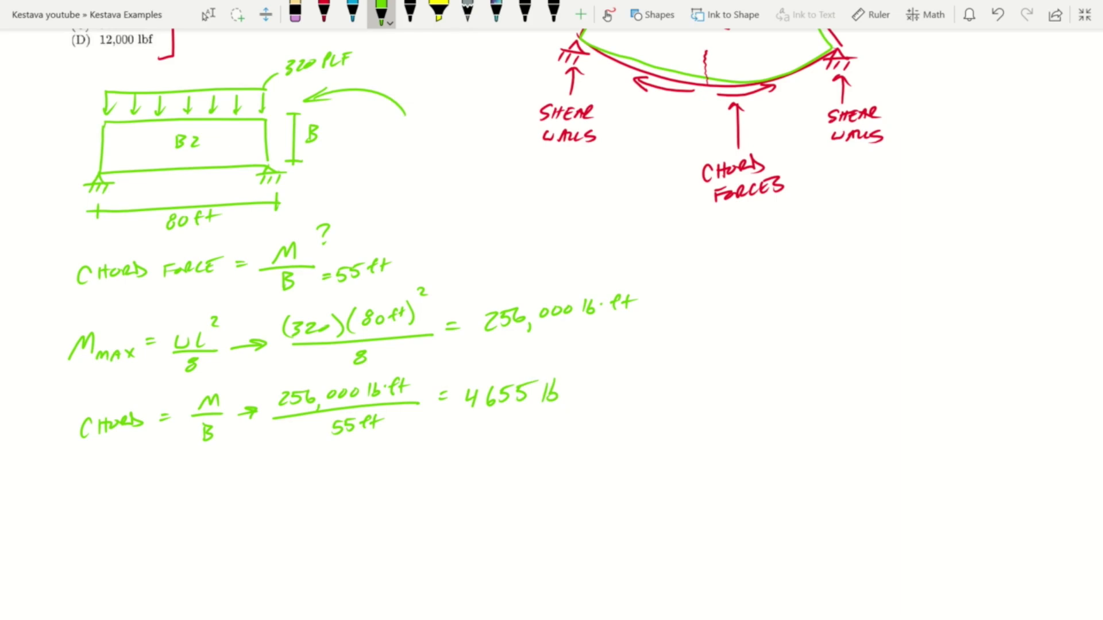
pyautogui.moveTo(462, 378)
pyautogui.mouseDown()
pyautogui.moveTo(457, 415)
pyautogui.moveTo(584, 409)
pyautogui.moveTo(554, 367)
pyautogui.moveTo(581, 412)
pyautogui.mouseUp()
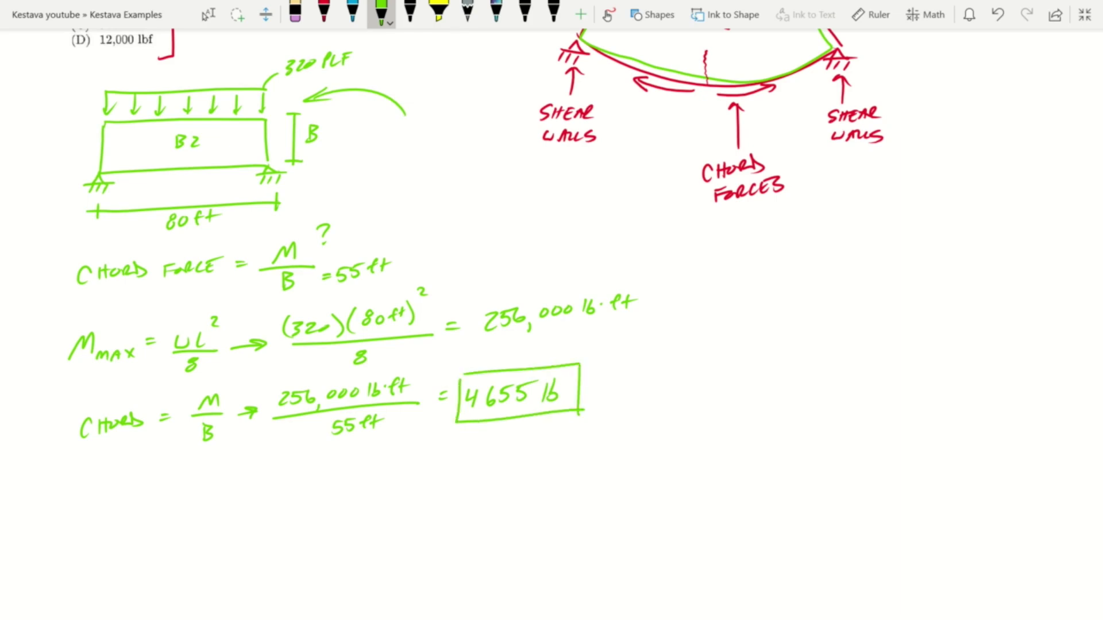
pyautogui.scroll(5, 551, 322)
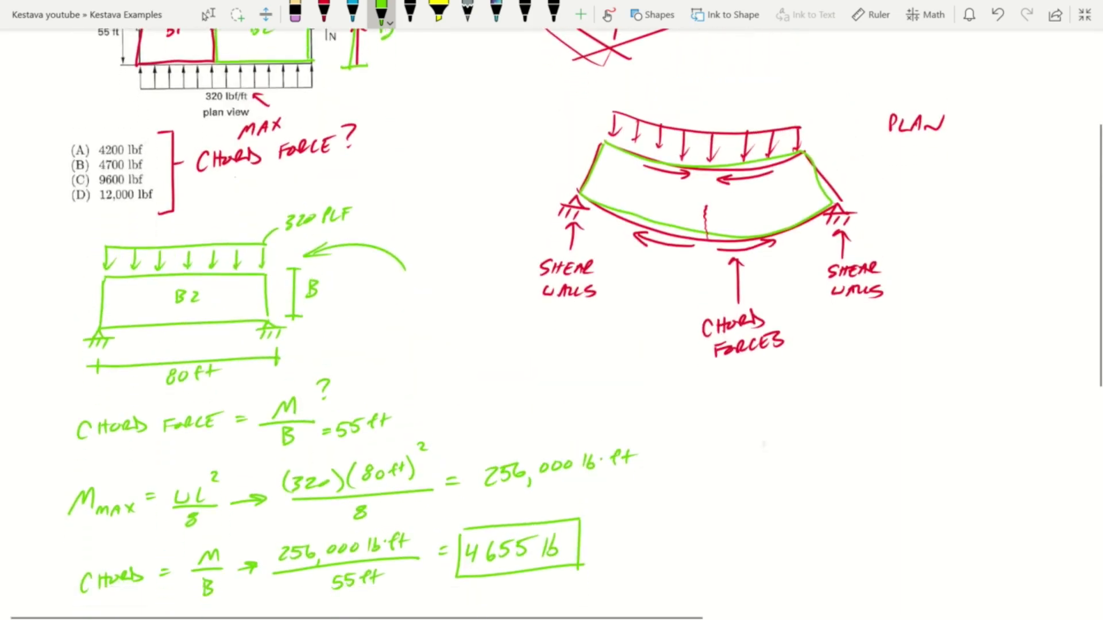
# - Circle answer choice (B) 4700 lbf in green ink
pyautogui.click(208, 14)
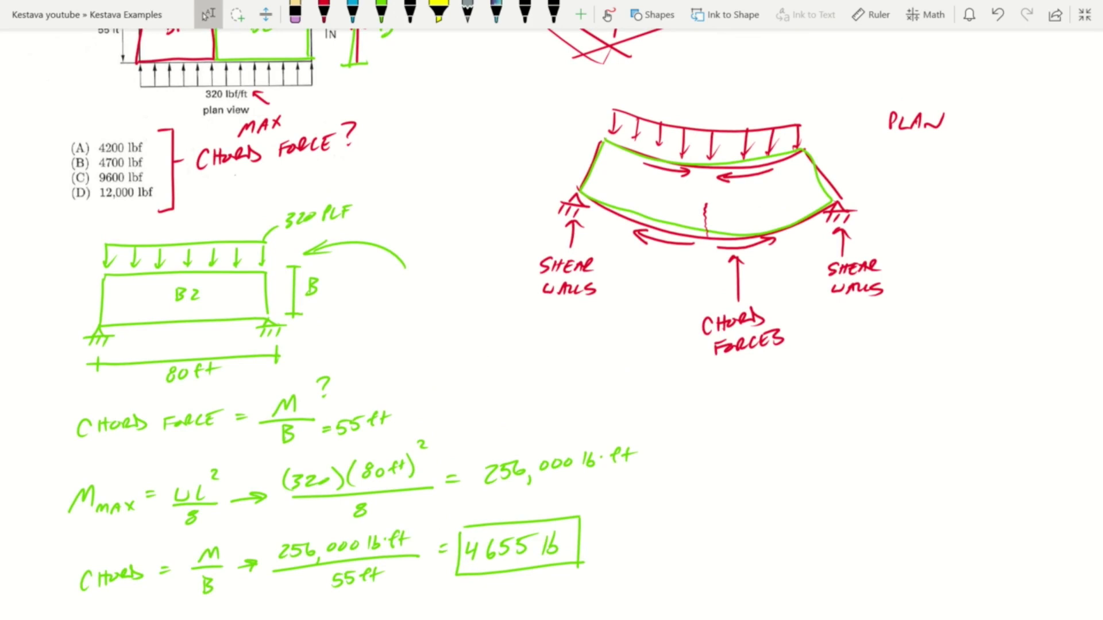
pyautogui.click(381, 11)
pyautogui.moveTo(85, 154)
pyautogui.mouseDown()
pyautogui.moveTo(74, 155)
pyautogui.moveTo(91, 158)
pyautogui.mouseUp()
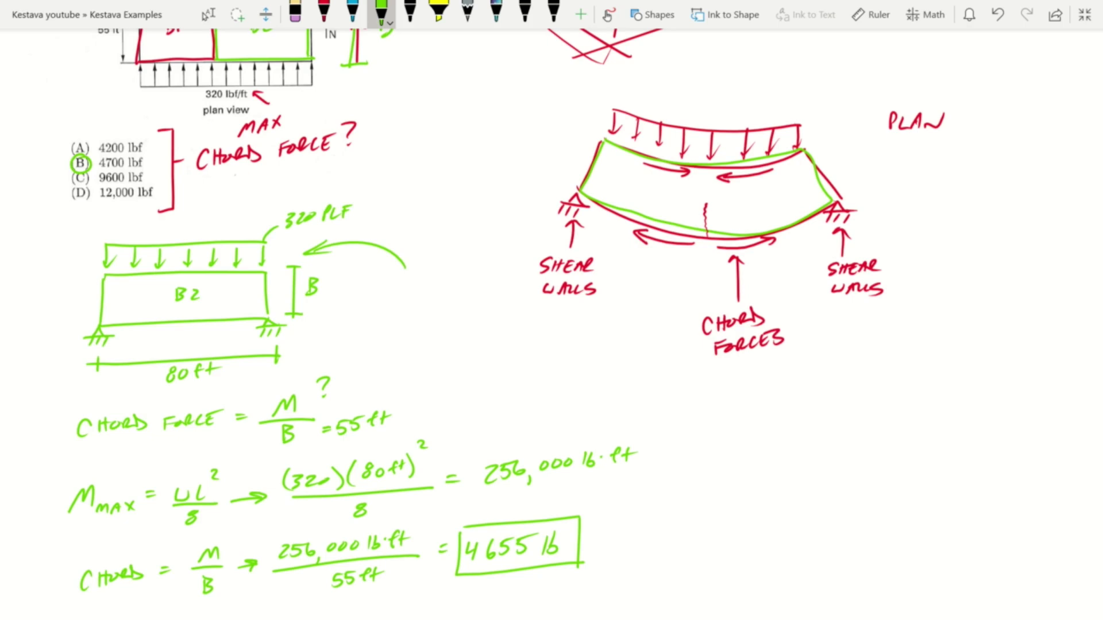
pyautogui.click(208, 15)
pyautogui.scroll(3, 551, 322)
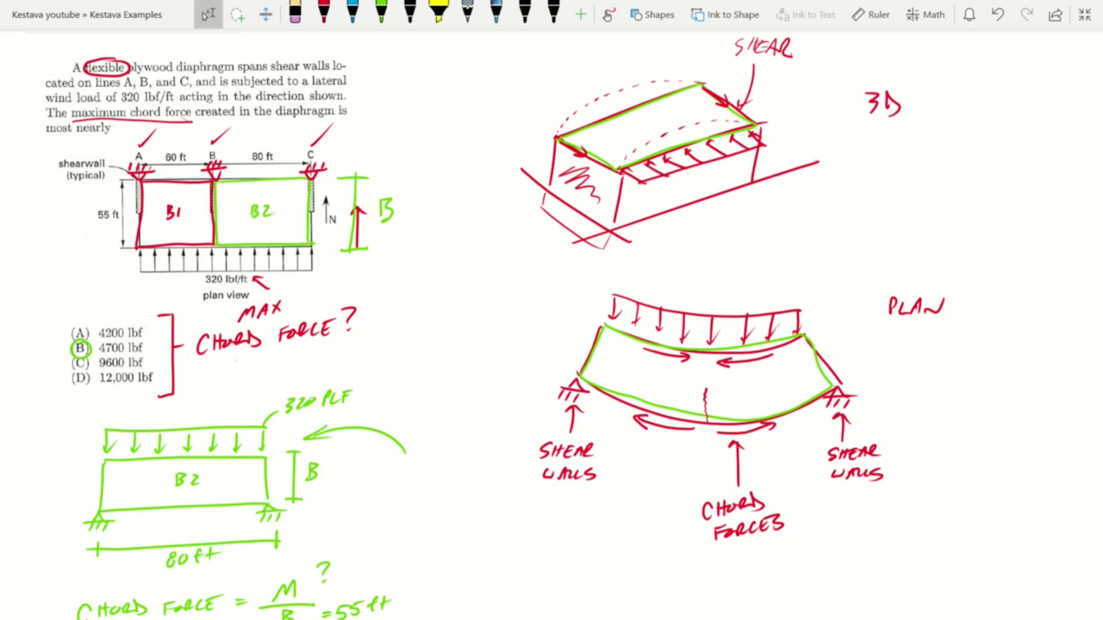
pyautogui.scroll(1, 433, 320)
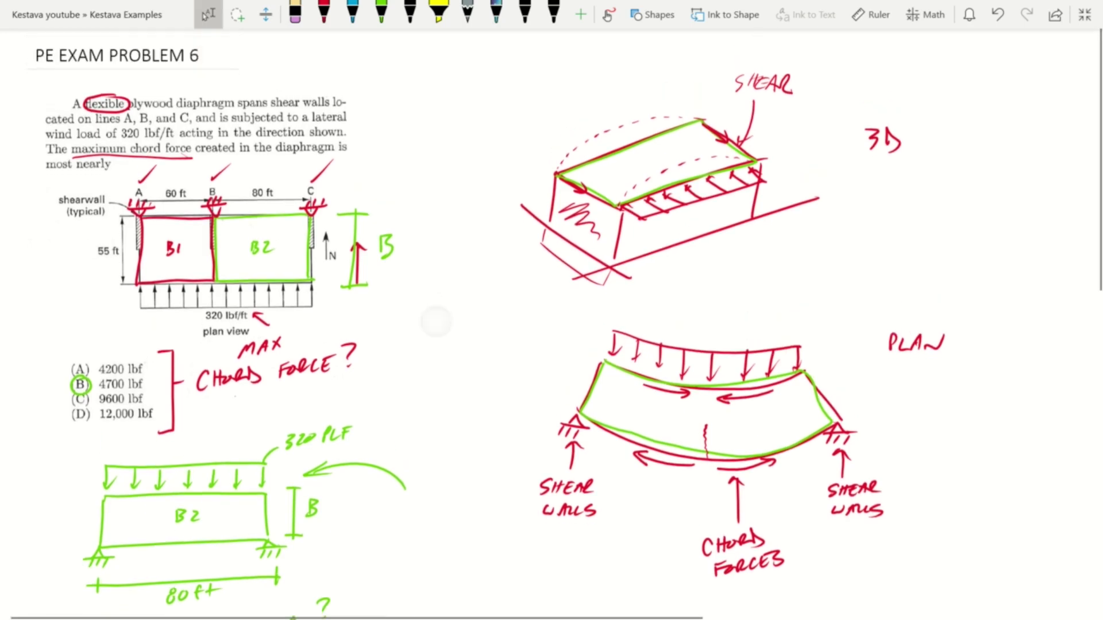
pyautogui.scroll(-2, 551, 325)
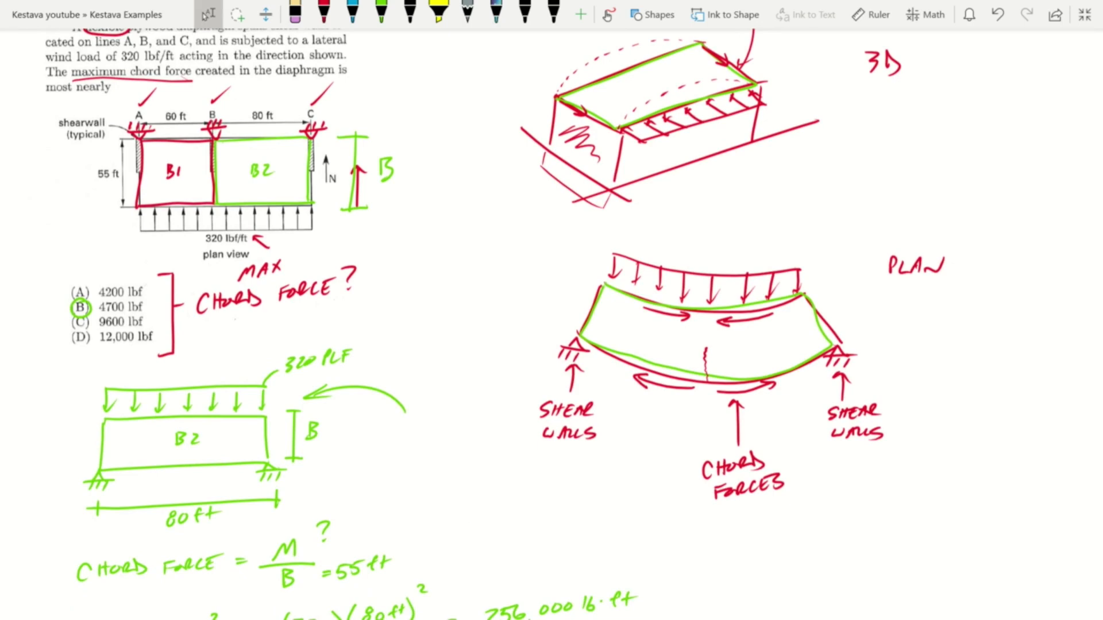
pyautogui.scroll(-2, 551, 324)
pyautogui.scroll(-4, 551, 325)
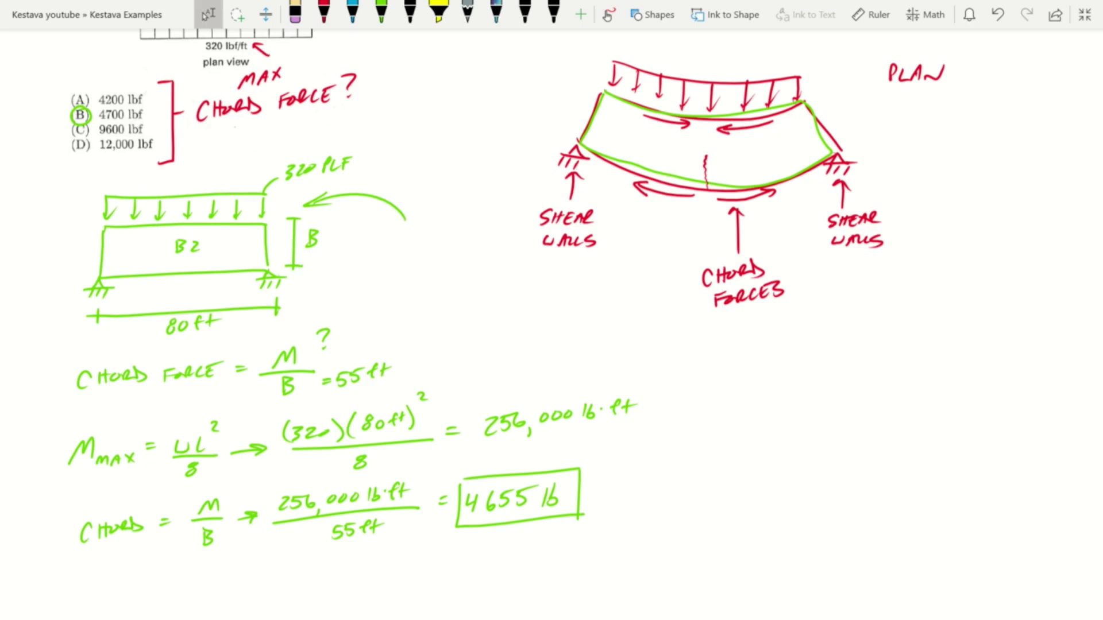
pyautogui.scroll(5, 551, 322)
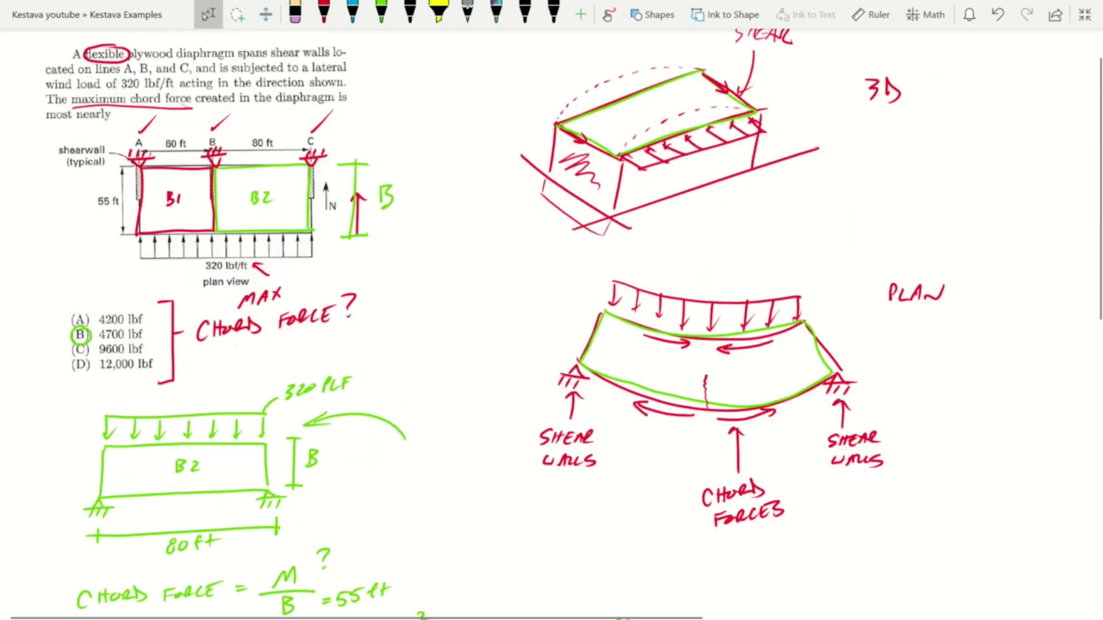